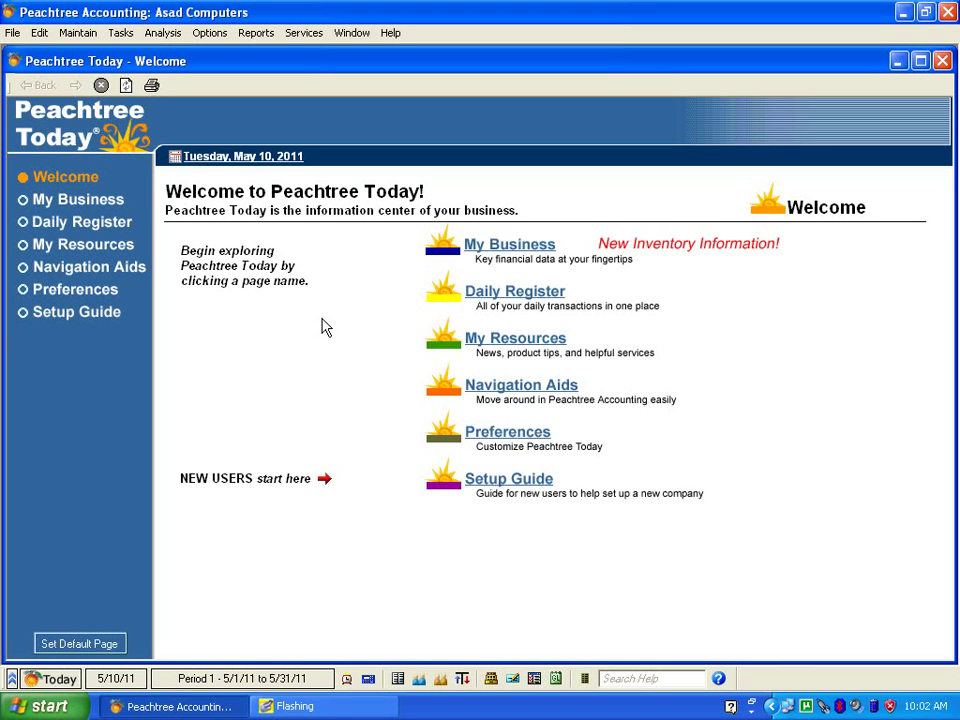
Open the Maintain Inventory Items window from the Maintain menu.
left_click(78, 35)
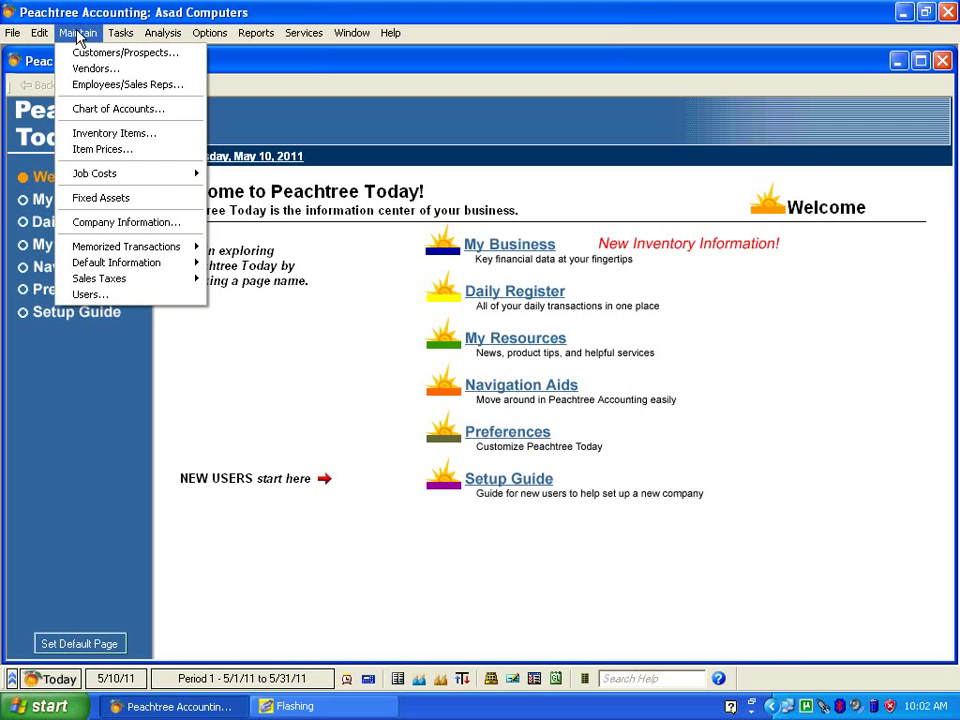
left_click(100, 134)
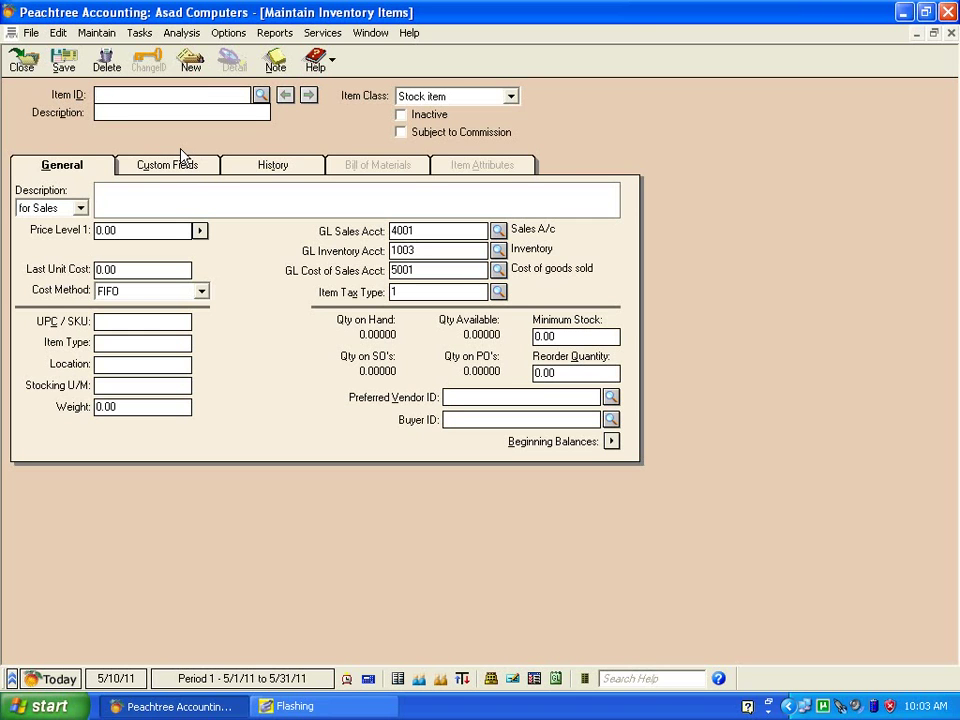
Enter item ID BLCD1001 with the description 'Black LCD 15 INCH'.
type("BLC")
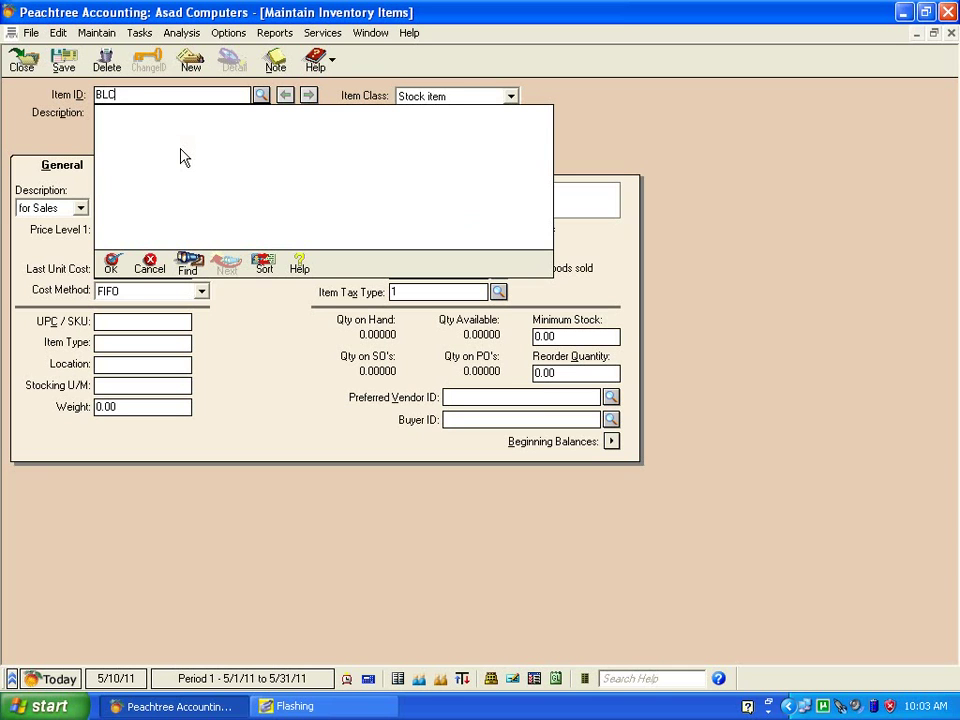
type("D1001")
key("Tab")
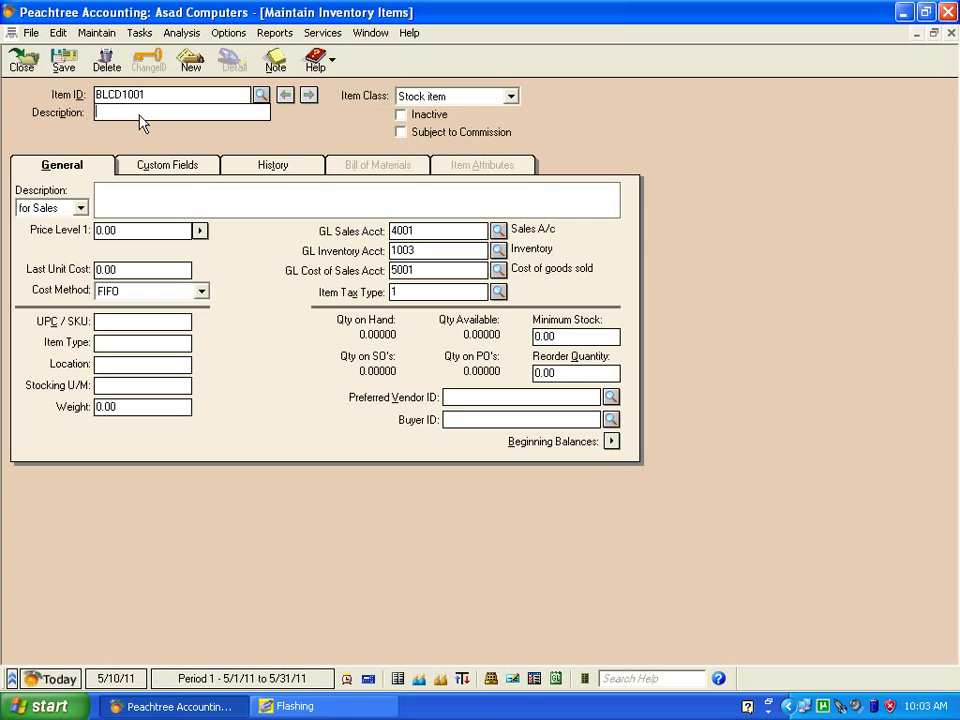
type("Black LCD")
type("15 INCH")
key("Tab")
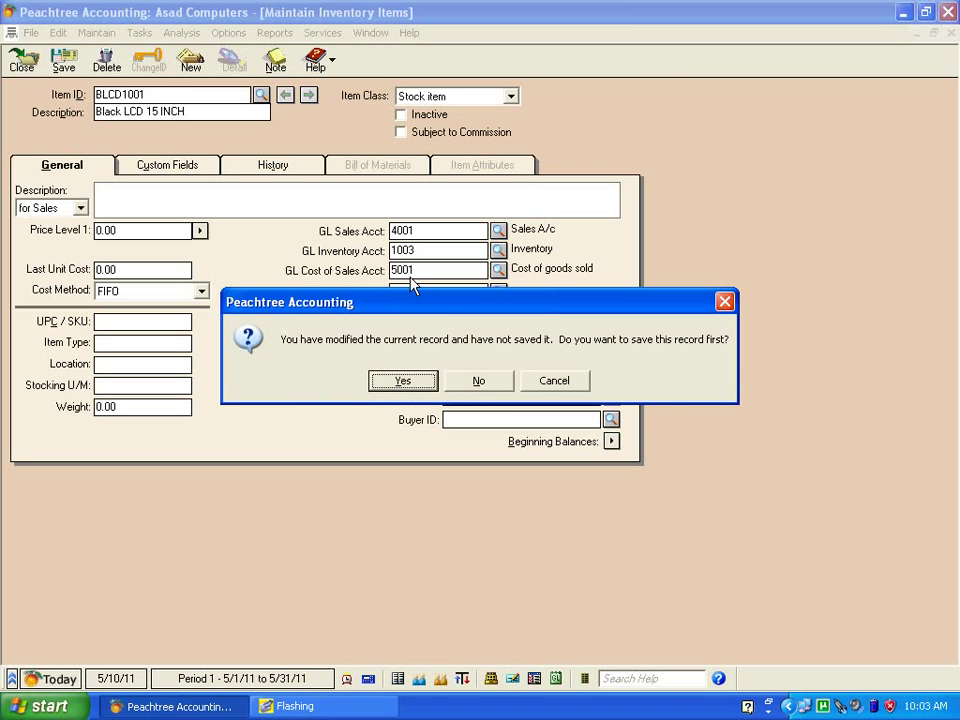
Cancel the save-record prompt to keep editing item BLCD1001.
left_click(538, 385)
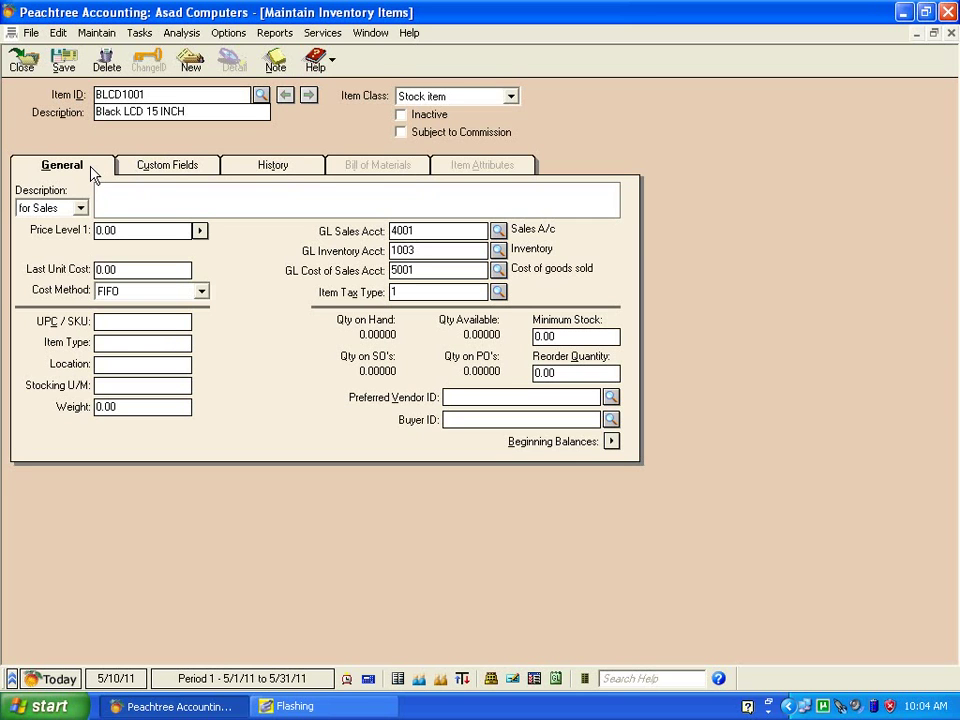
left_click(174, 202)
left_click(81, 210)
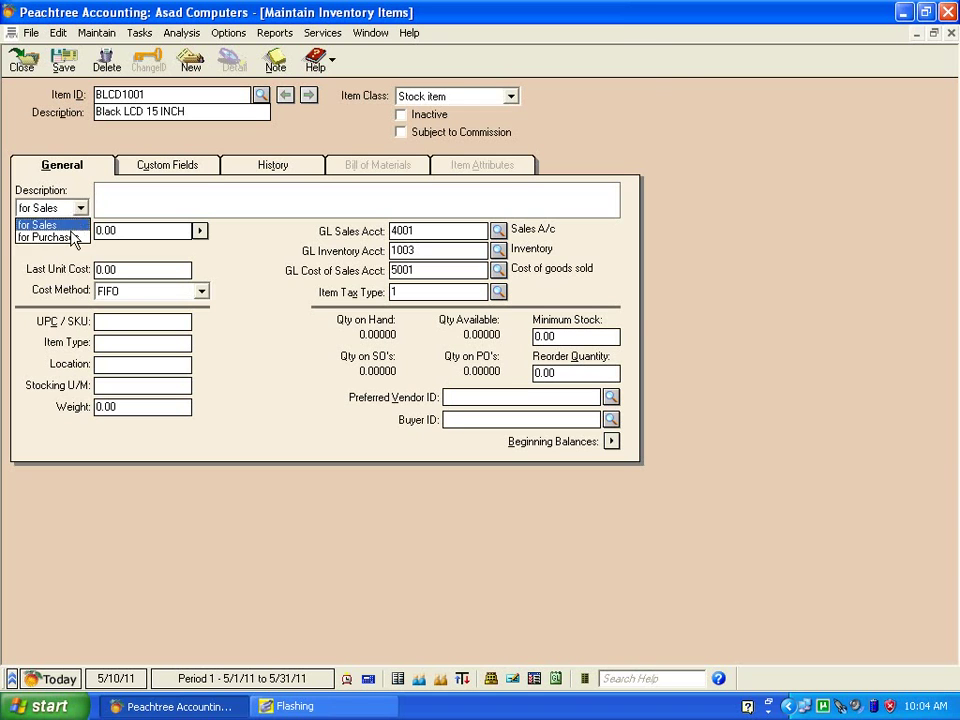
left_click(73, 238)
left_click(79, 210)
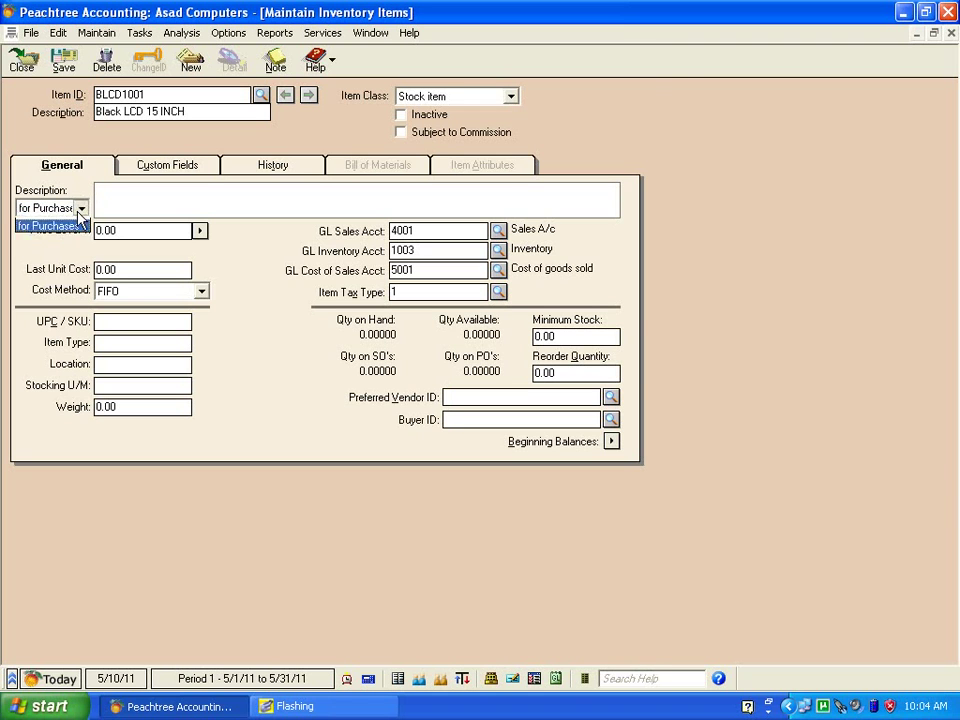
left_click(70, 224)
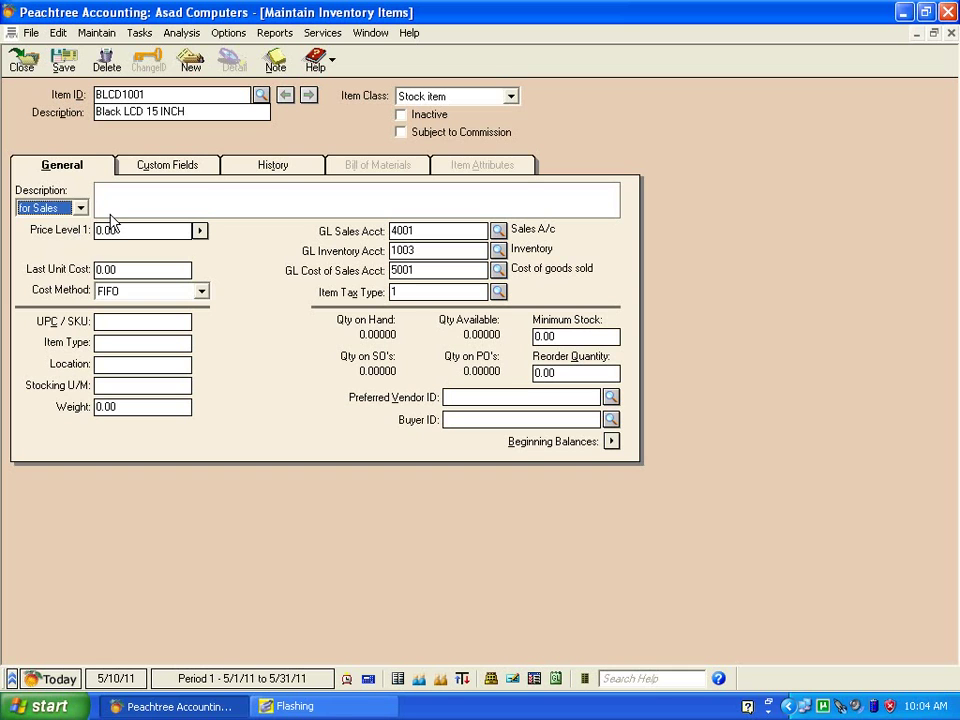
left_click(127, 211)
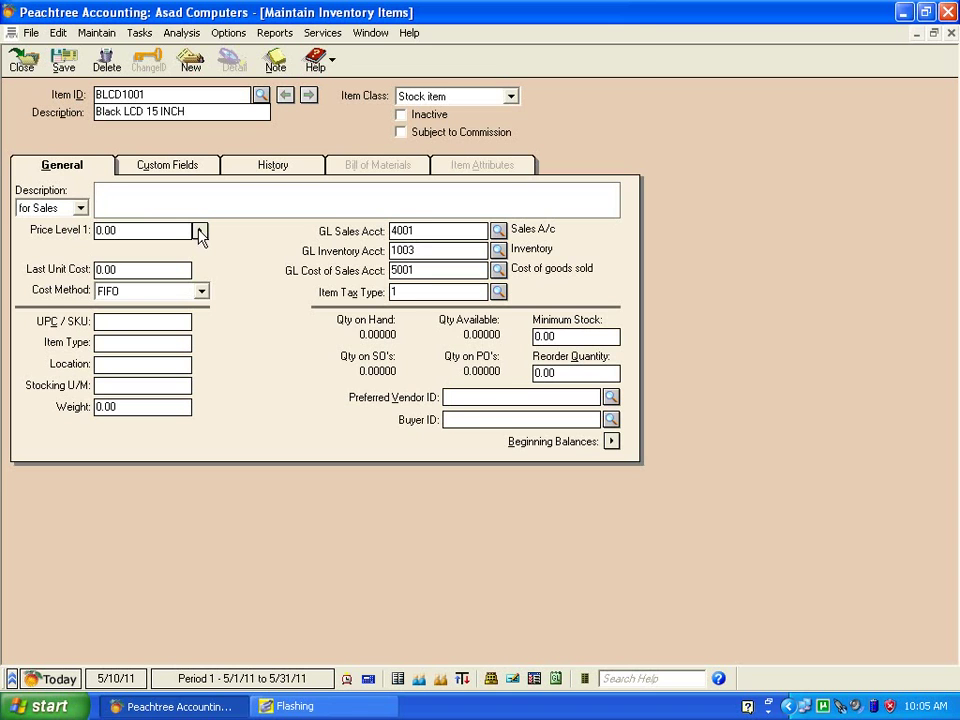
Set BLCD1001's Price Level 1 to 5,500 and Price Level 2 to 4800.
left_click(200, 233)
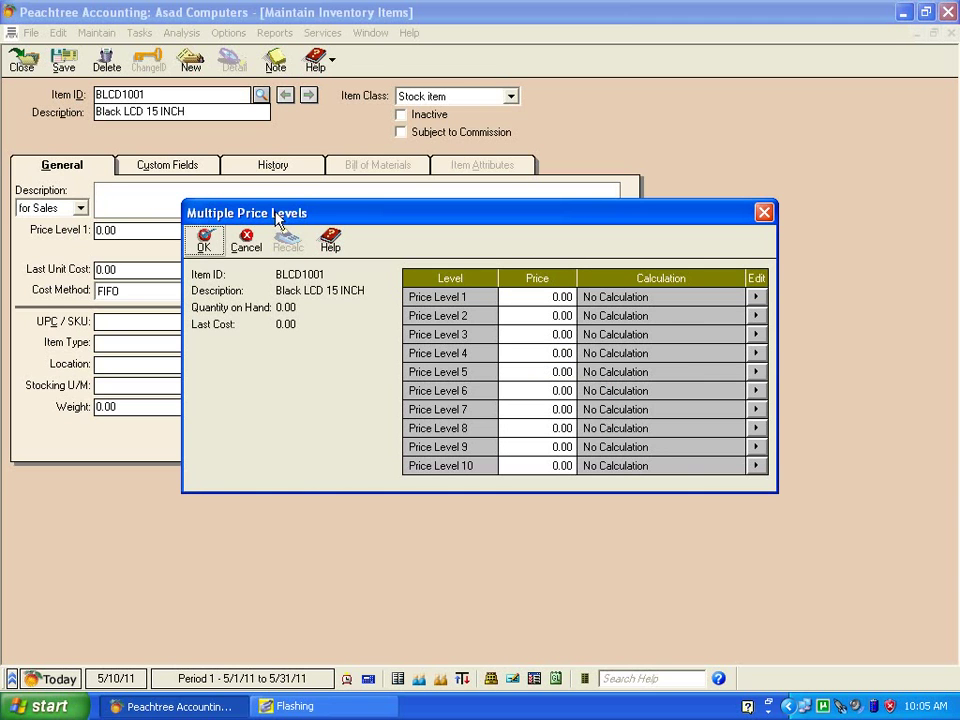
left_click(551, 299)
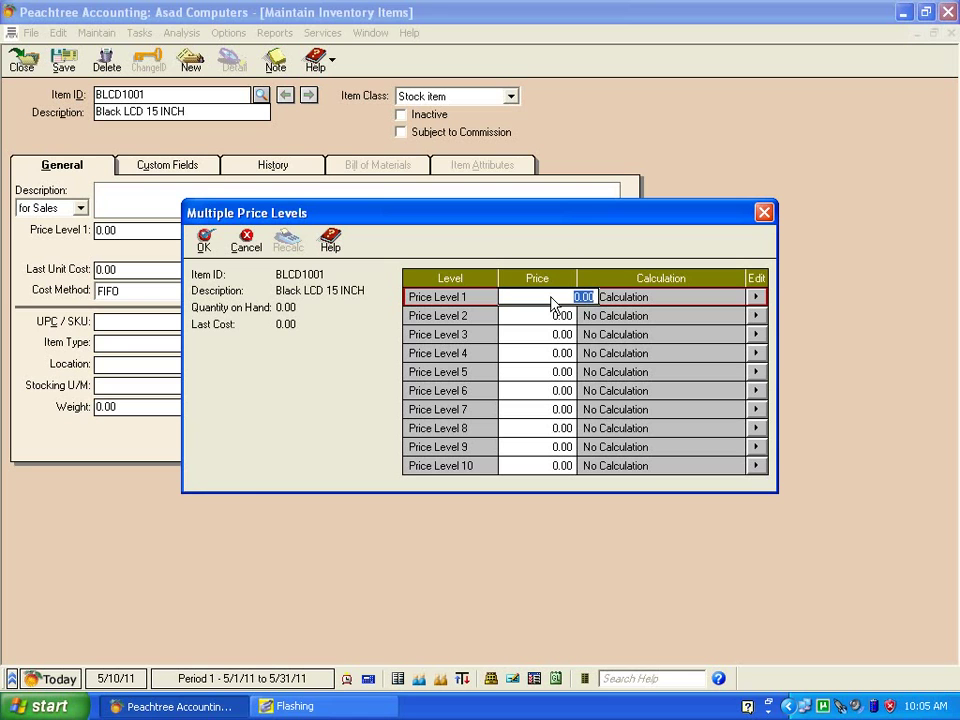
type("5,50")
type("0")
left_click(529, 318)
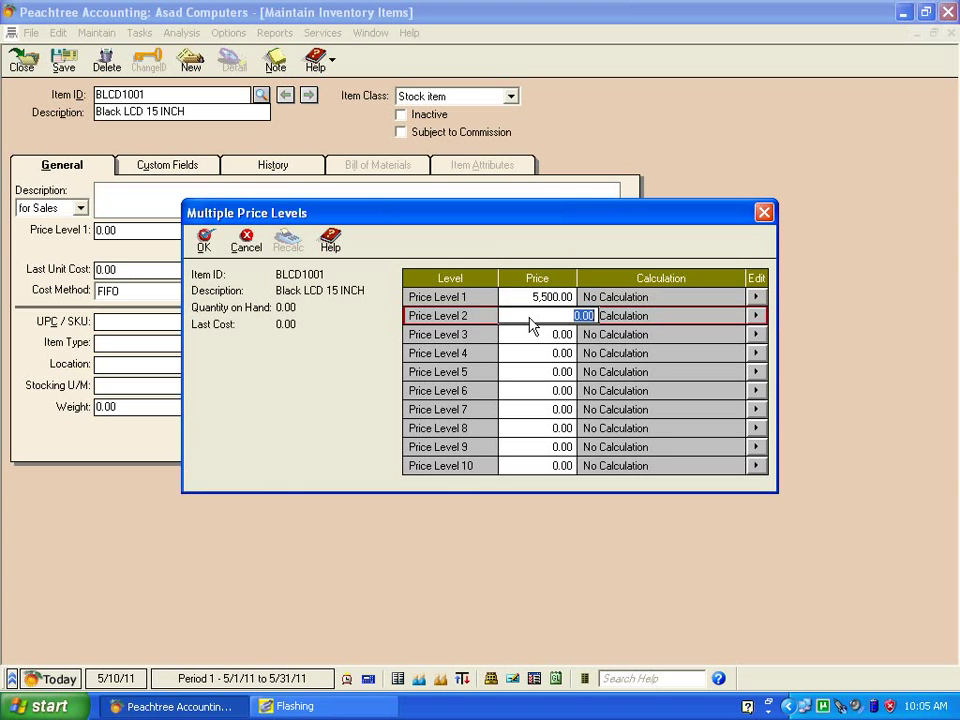
type("4800")
left_click(203, 242)
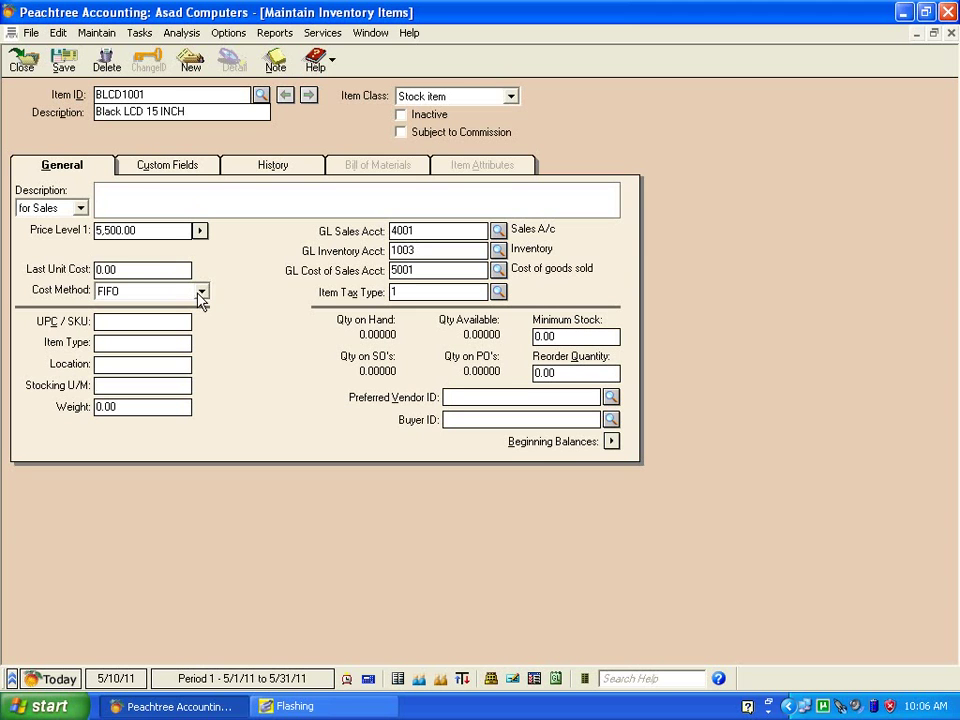
left_click(200, 292)
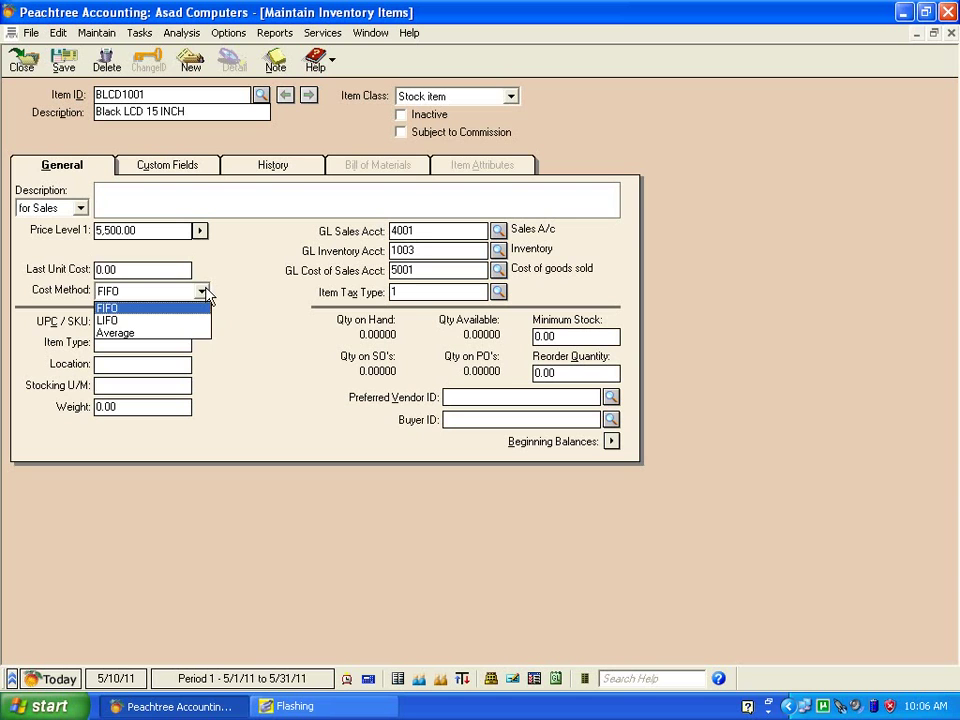
left_click(202, 292)
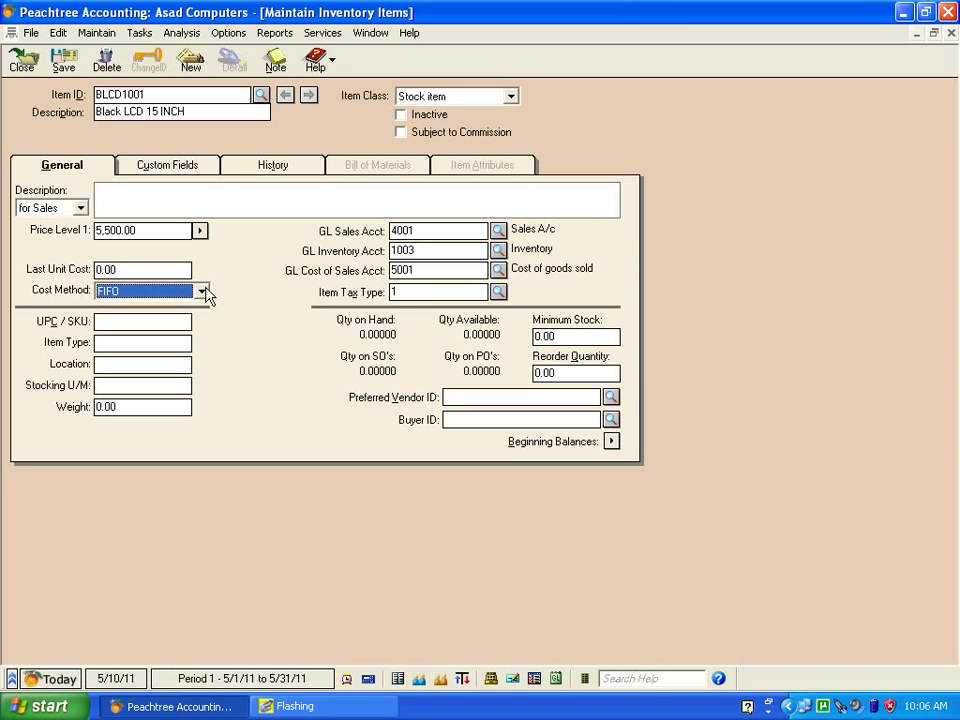
left_click(168, 331)
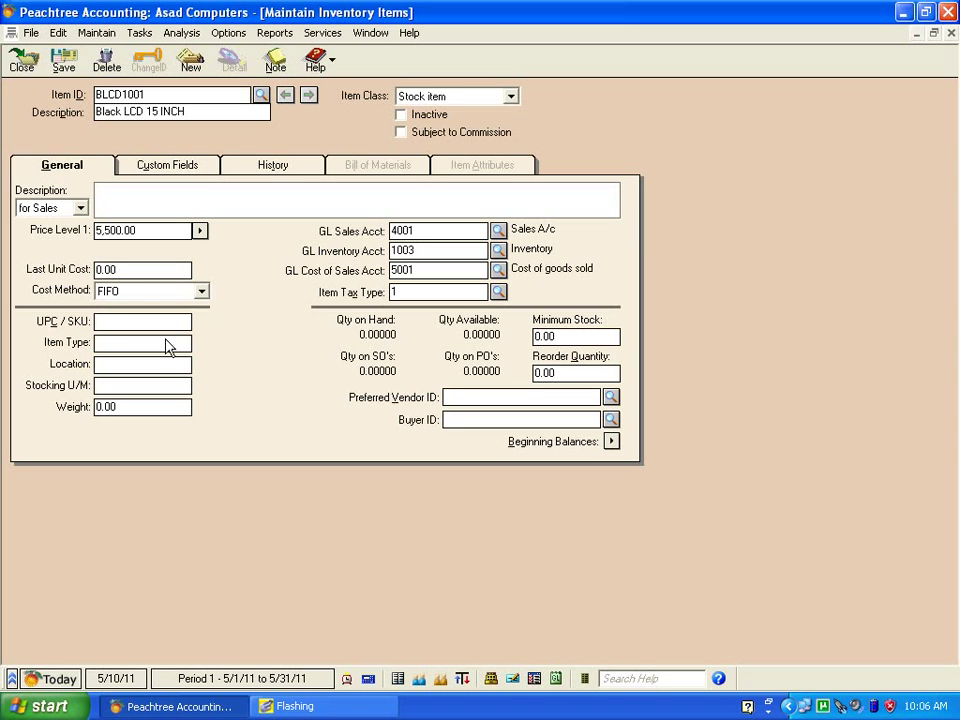
left_click(162, 346)
left_click(158, 367)
left_click(566, 337)
left_click(567, 376)
left_click(554, 400)
View item BLCD1001's period history, which shows no sales or receipts recorded.
left_click(195, 172)
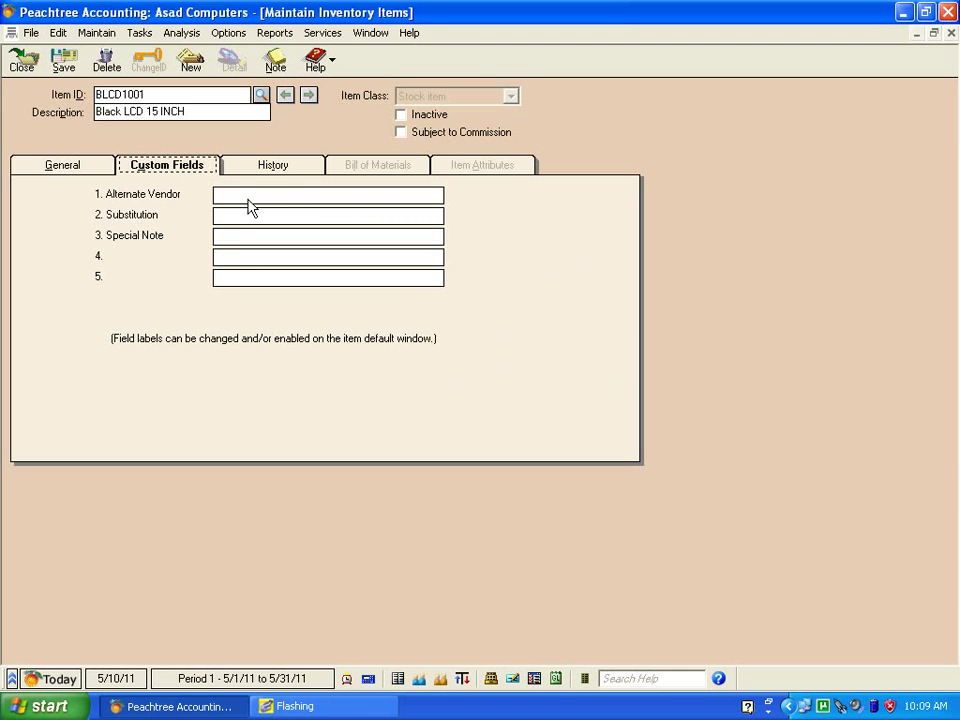
left_click(274, 168)
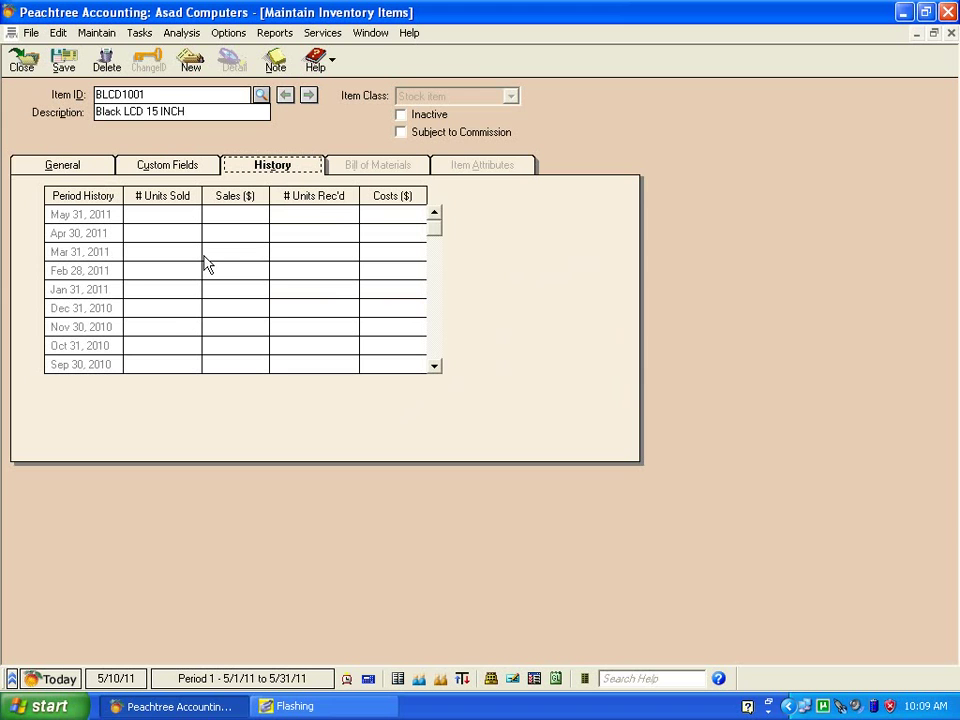
Return to BLCD1001's General details showing price 5,500.00 and GL accounts 4001/1003/5001.
left_click(85, 168)
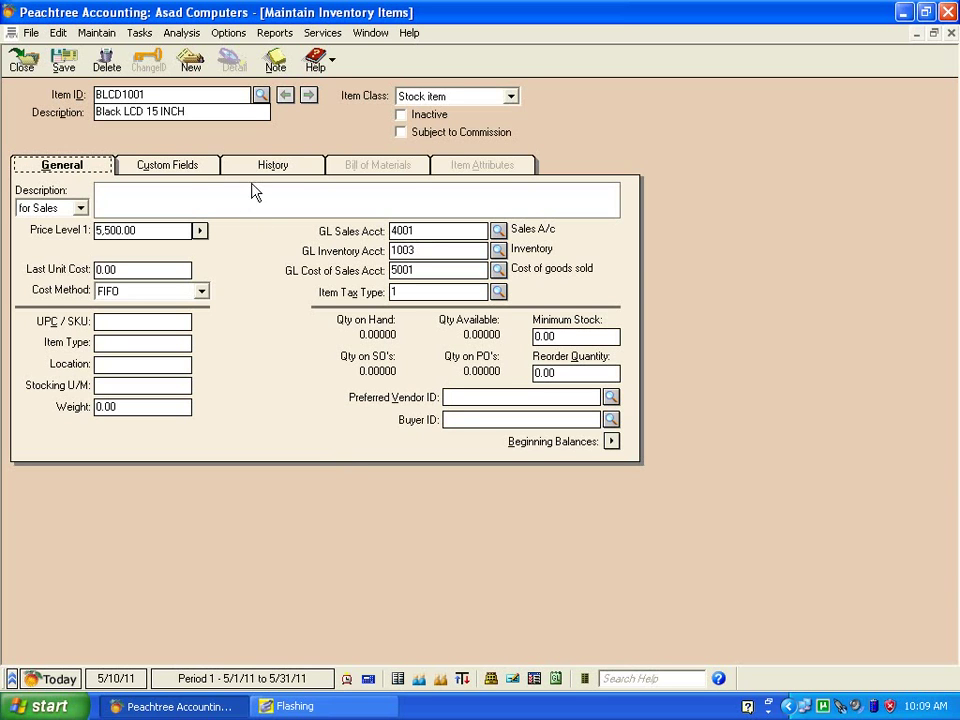
Save item BLCD1001 and start a blank new inventory item record.
left_click(64, 62)
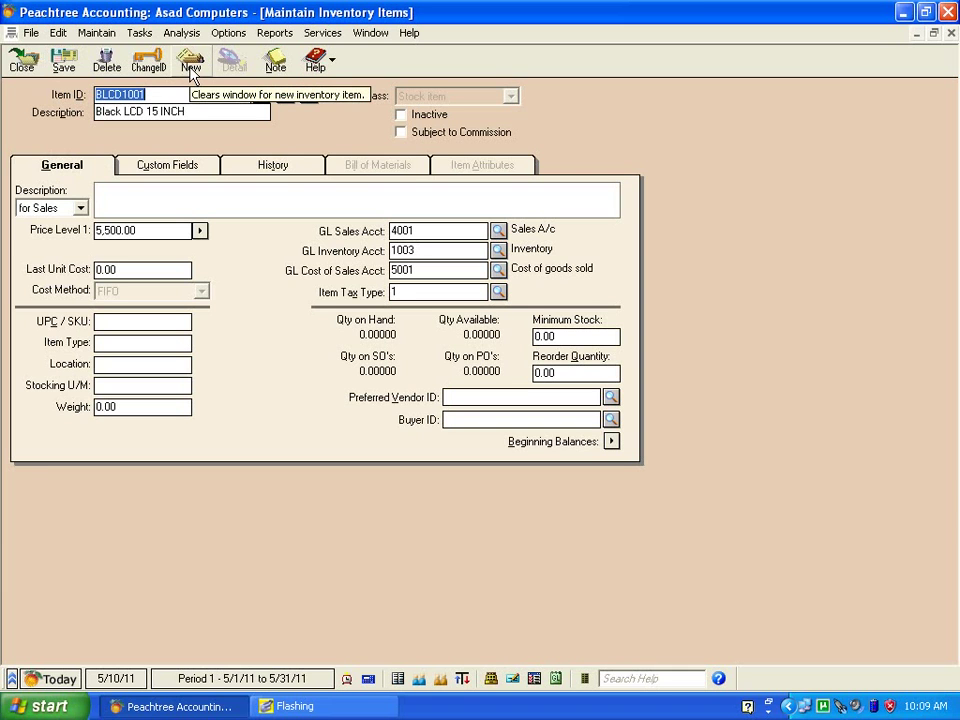
left_click(191, 68)
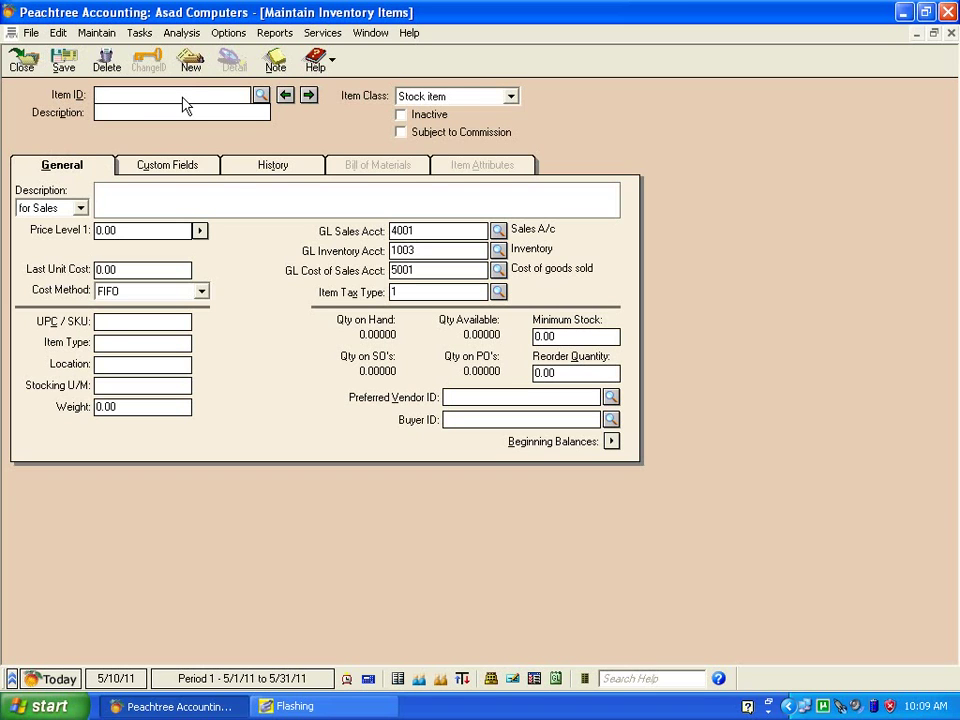
Create item ID WLCD with the description 'White LCD 15 INCH'.
type("WLD")
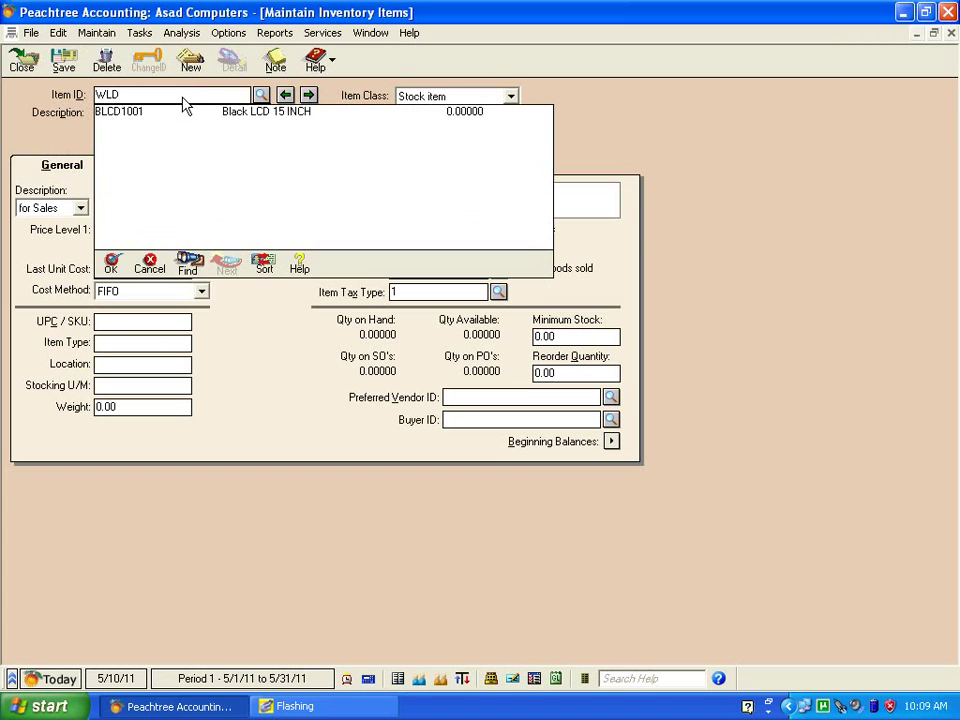
key("BackSpace")
type("CD")
key("Tab")
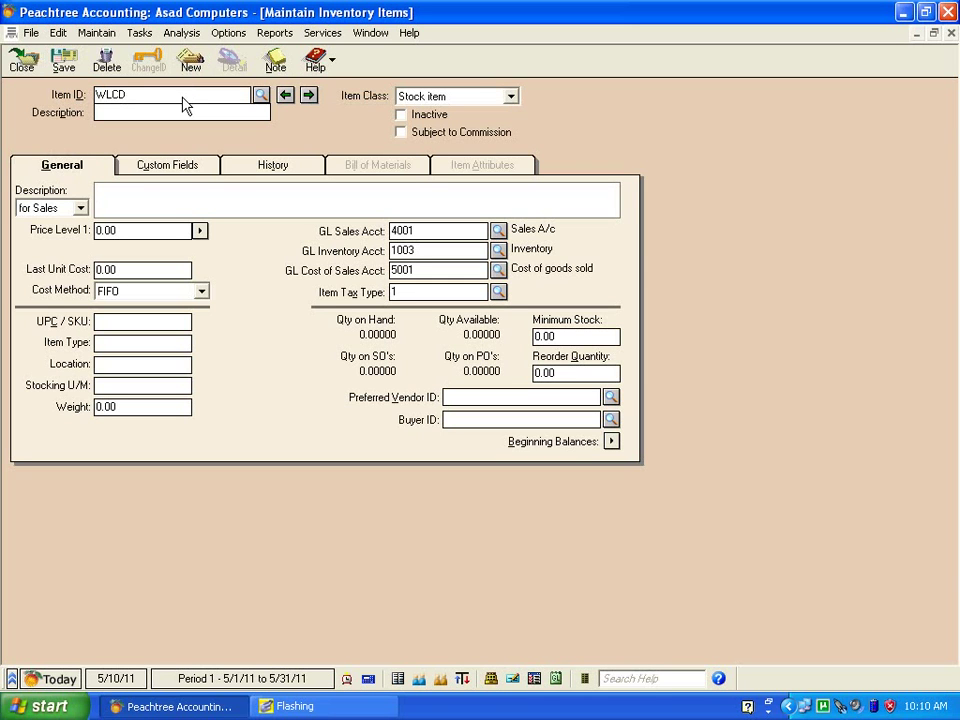
type("White LCD 15 INCH")
Set WLCD's Price Level 1 to 5200 and Price Level 2 to 4400.
left_click(199, 230)
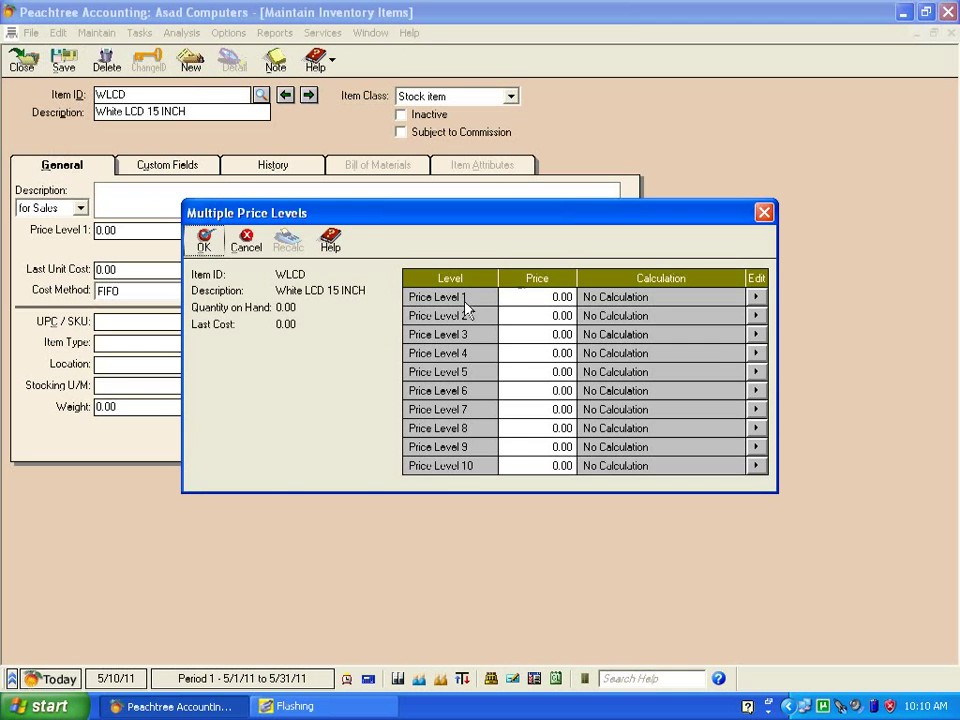
left_click(530, 299)
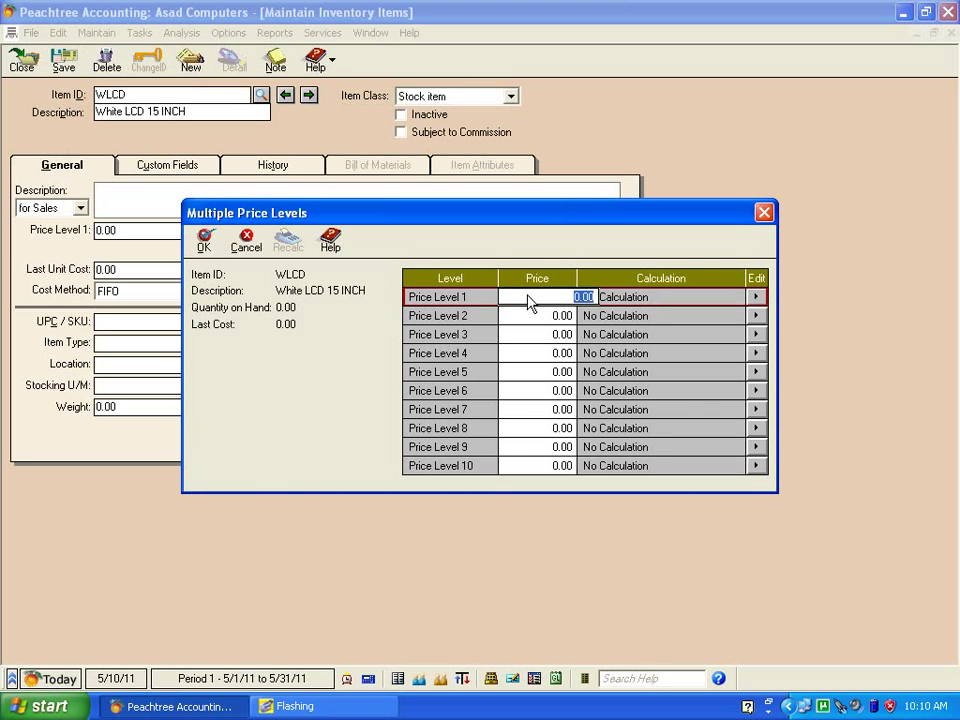
type("5200")
left_click(552, 316)
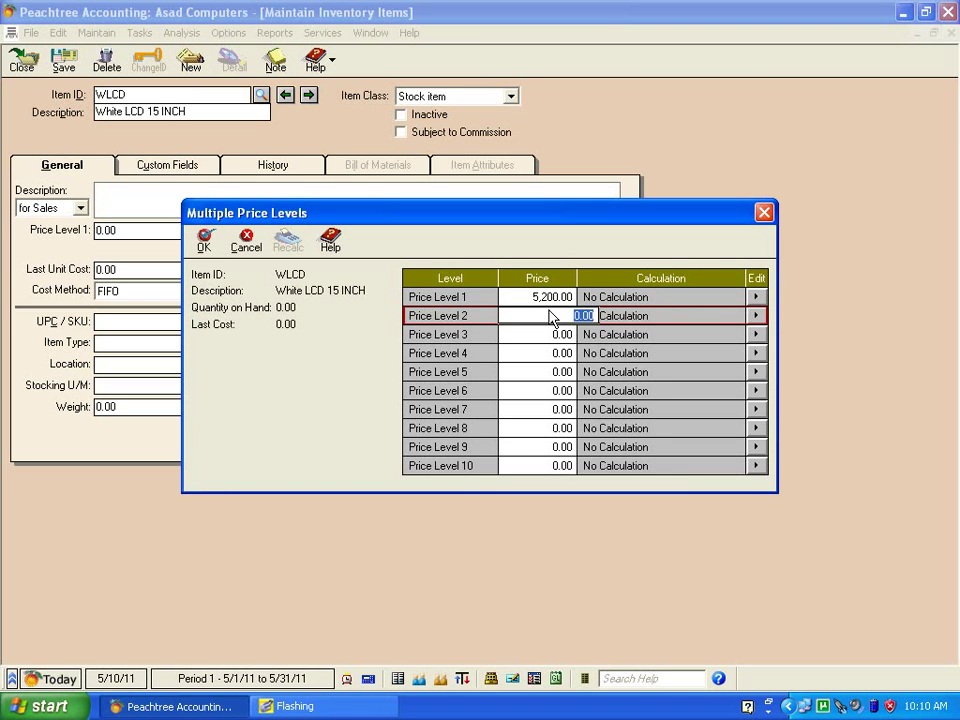
type("4400")
left_click(206, 247)
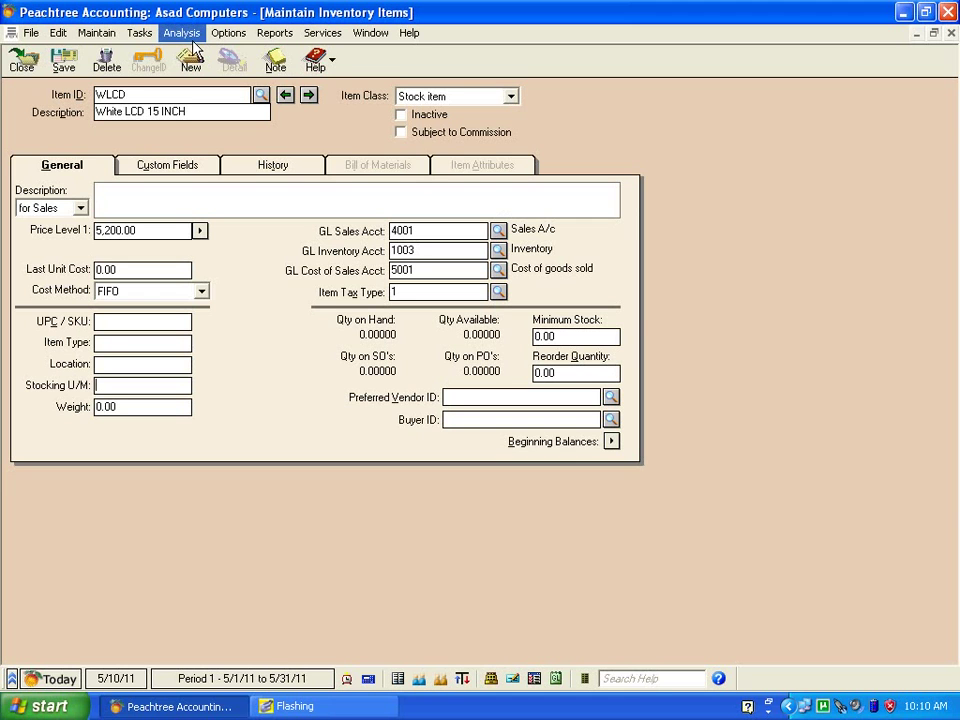
Save item WLCD and close the Maintain Inventory Items window.
left_click(66, 64)
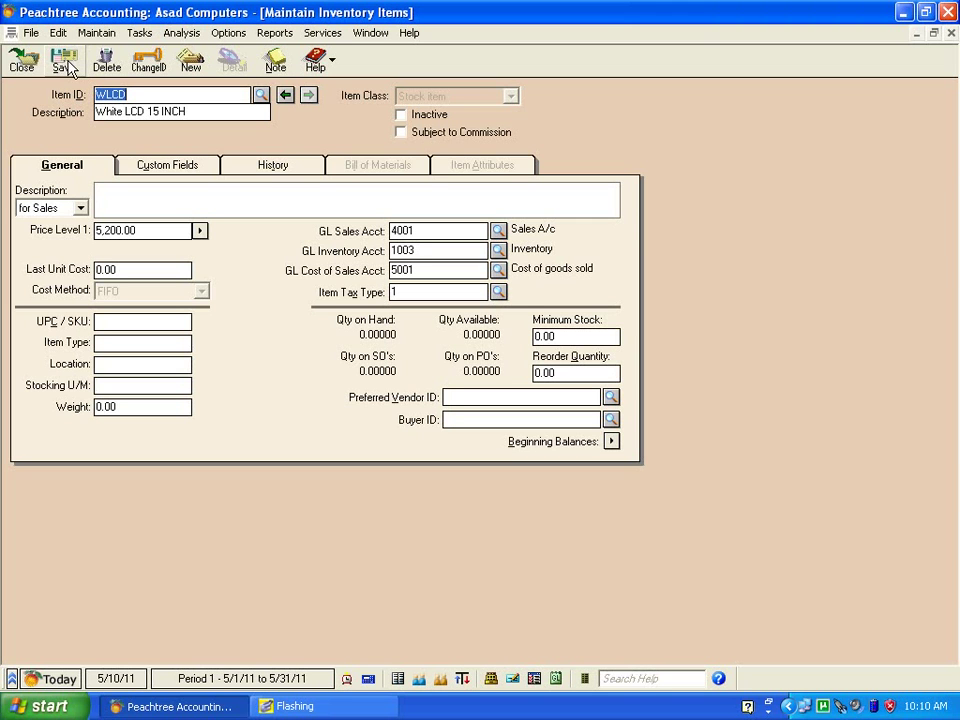
left_click(40, 68)
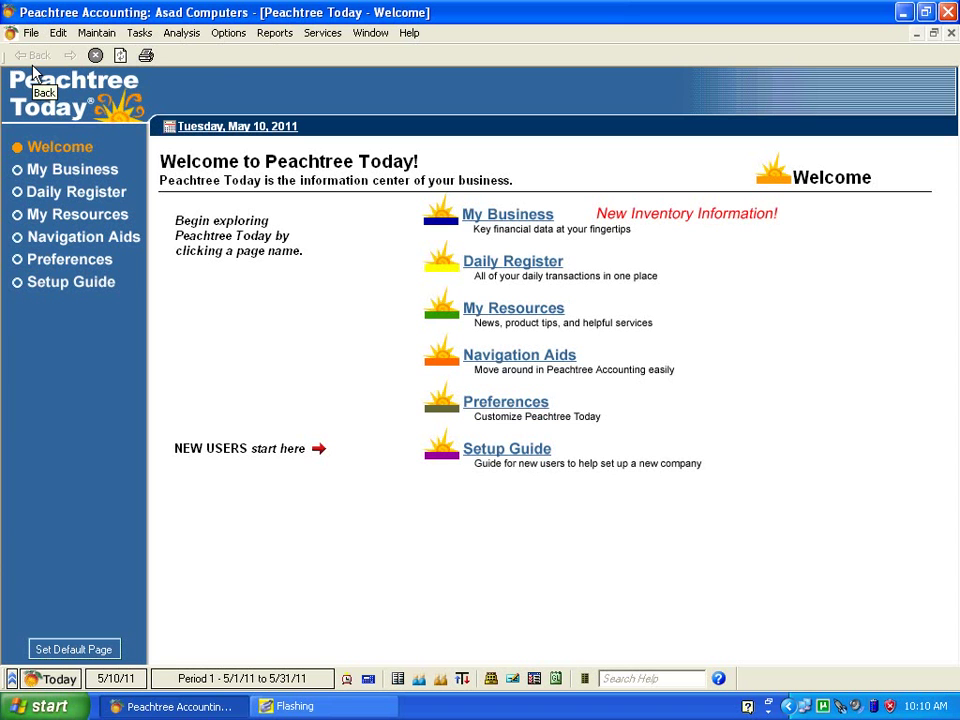
left_click(96, 34)
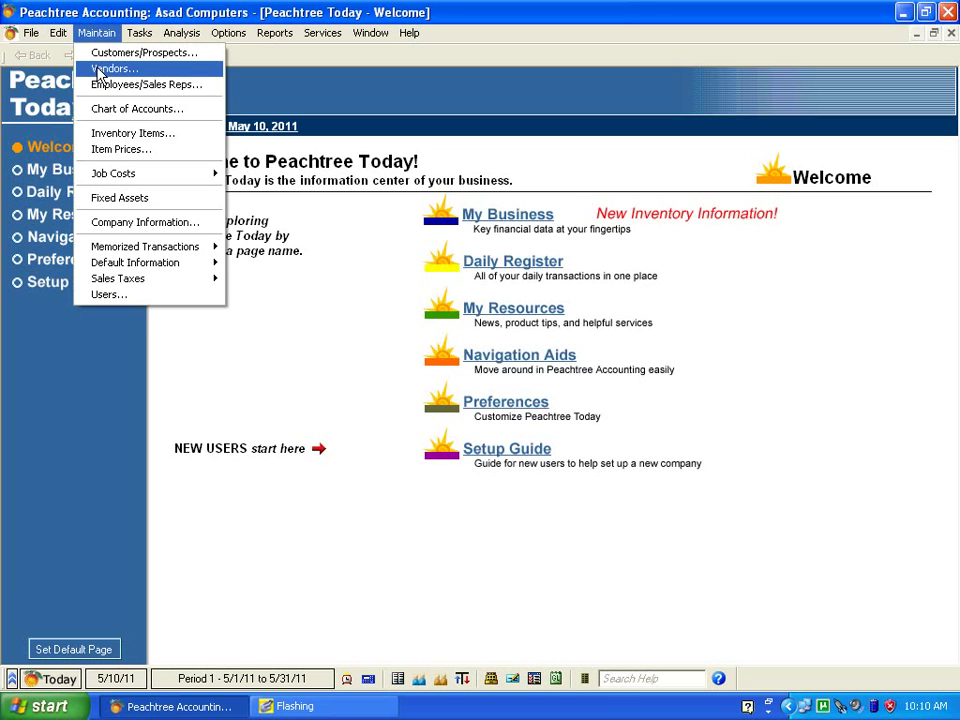
Start a new vendor with ID and name 'Freinds Computers'.
left_click(98, 69)
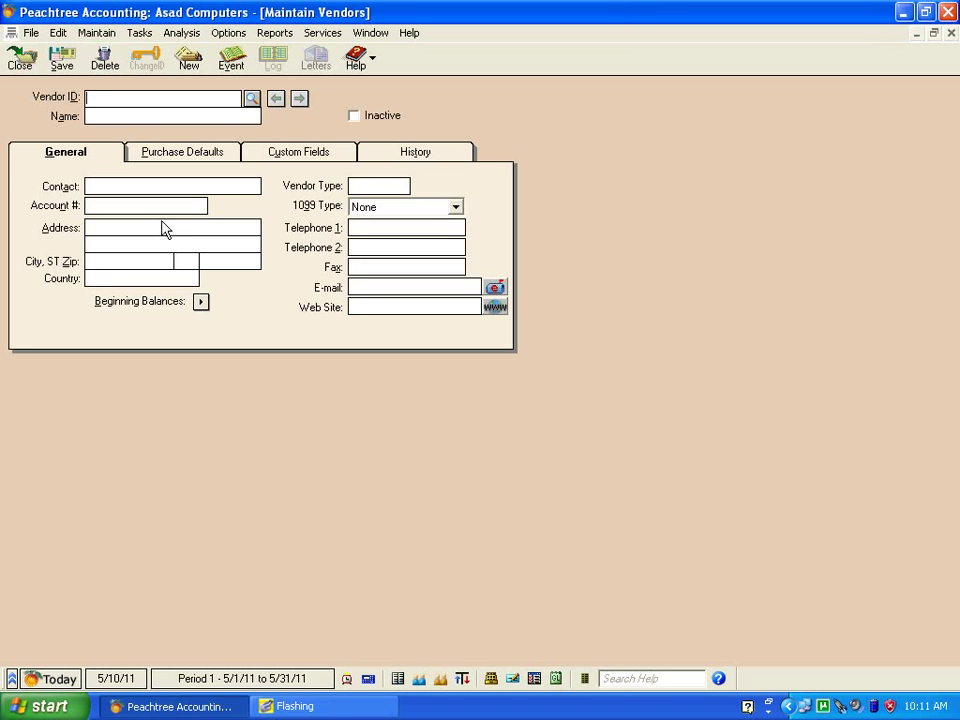
type("Fre")
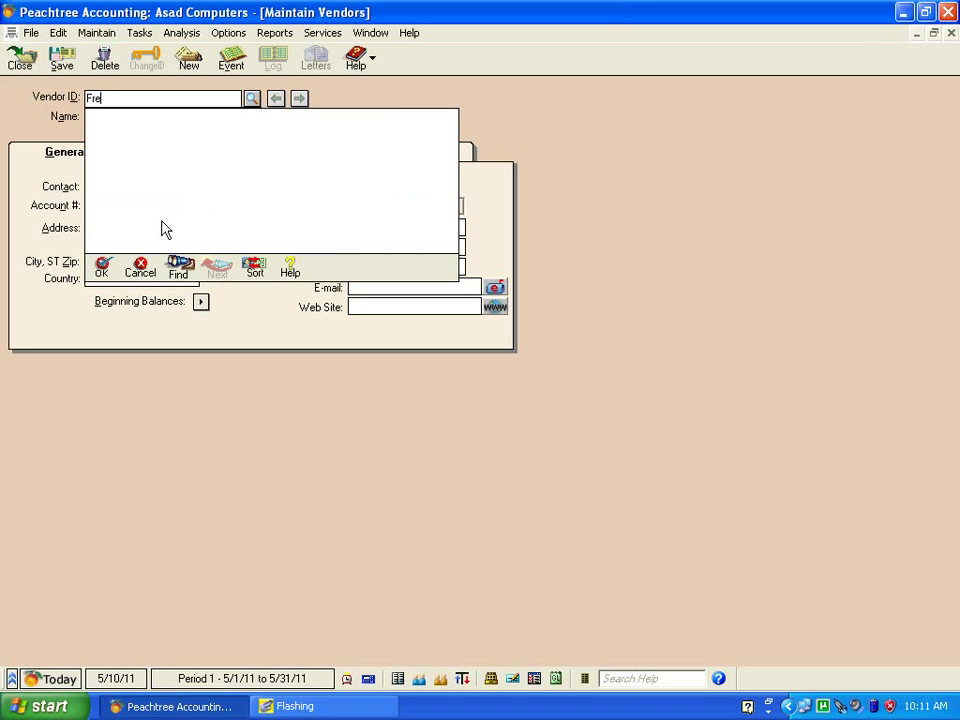
type("inds Computers")
key("Tab")
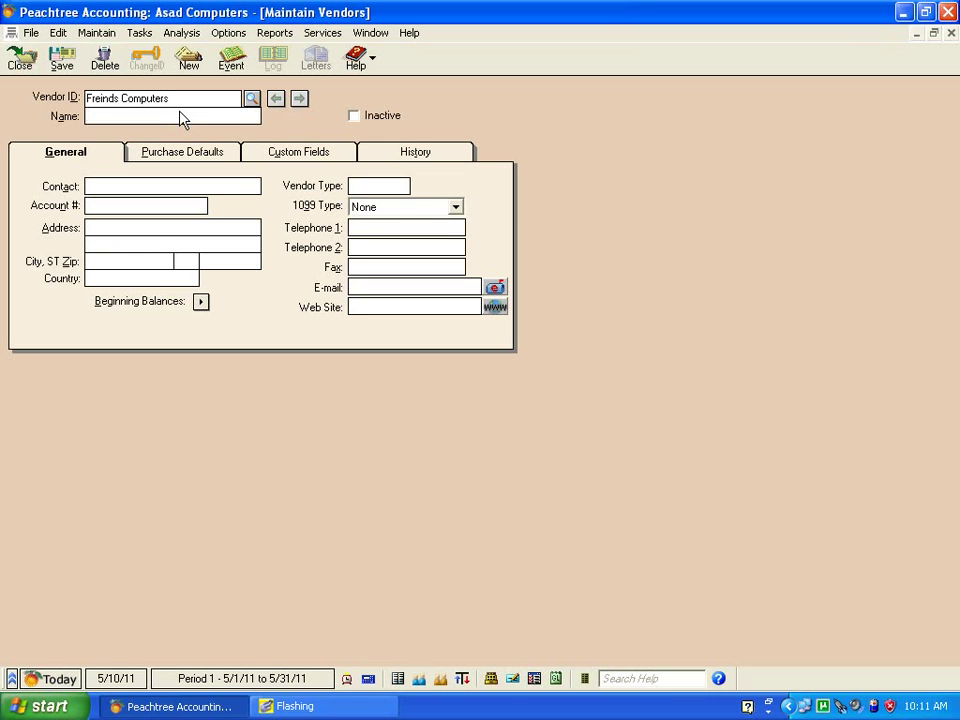
type("Freinds Computers")
Enter the vendor's contact person name, correcting a mistyped entry first.
left_click(118, 190)
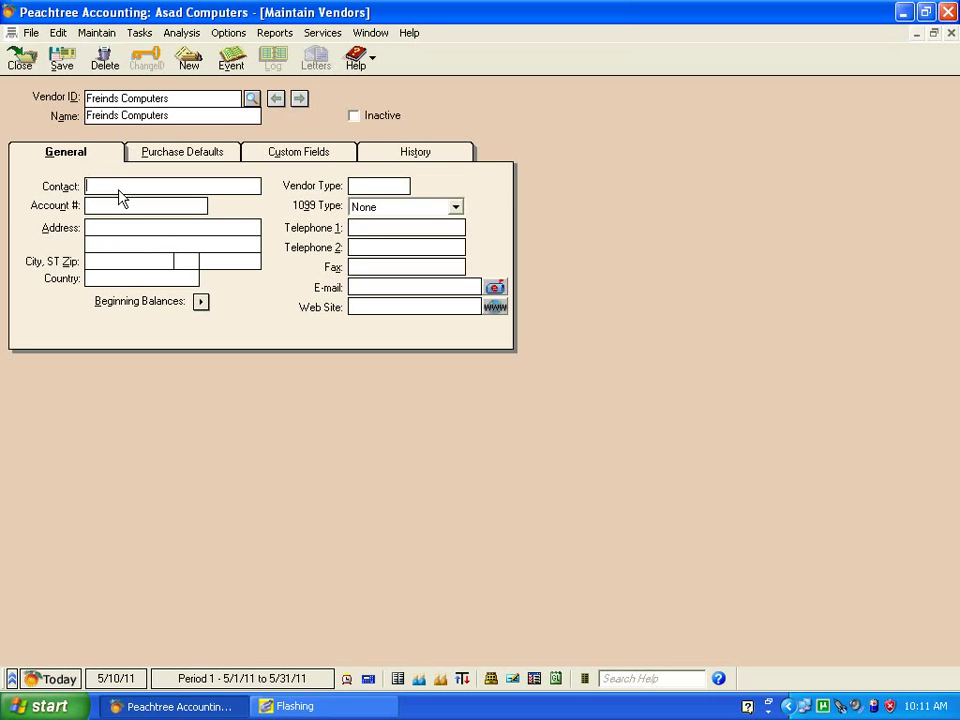
type("Mr. Azhar")
Fill in the vendor's street address, country Pakistan and Telephone 1 number.
left_click(138, 210)
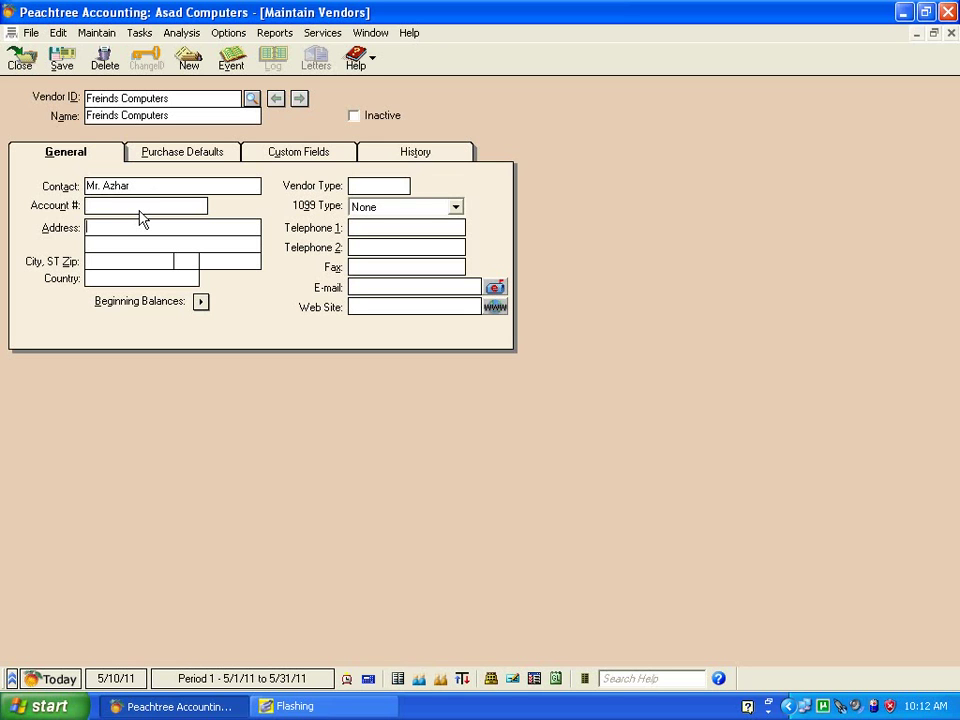
key("Tab")
type("Hafeez Plaza Lahore")
left_click(122, 285)
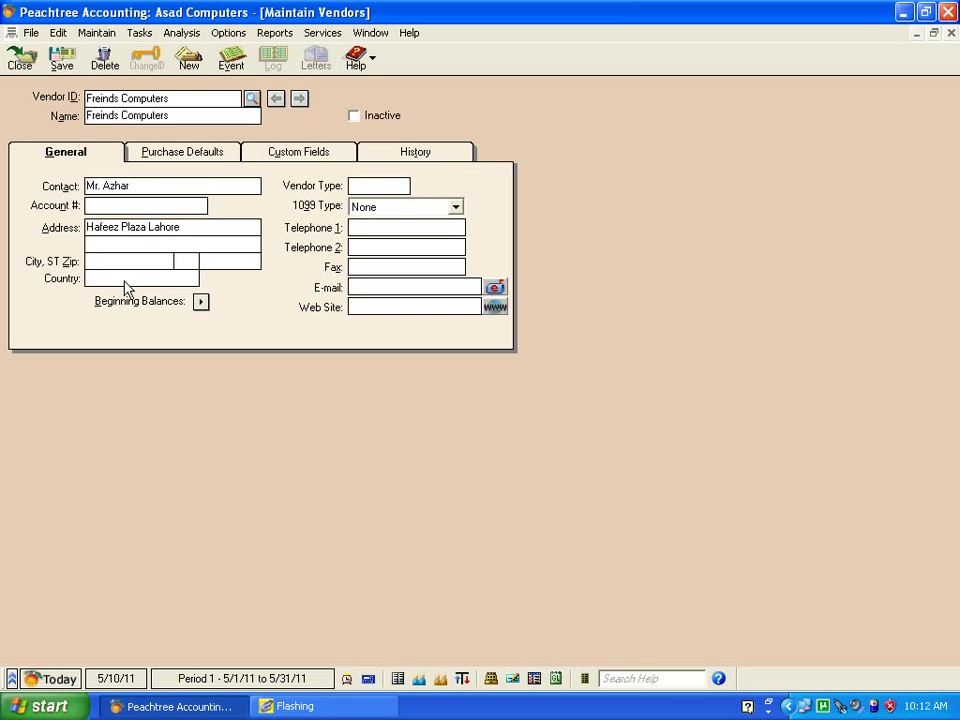
type("Pakistan")
left_click(412, 229)
In Purchase Defaults, keep purchase account 6003 and change Ship Via from Airborne to Courier.
left_click(199, 160)
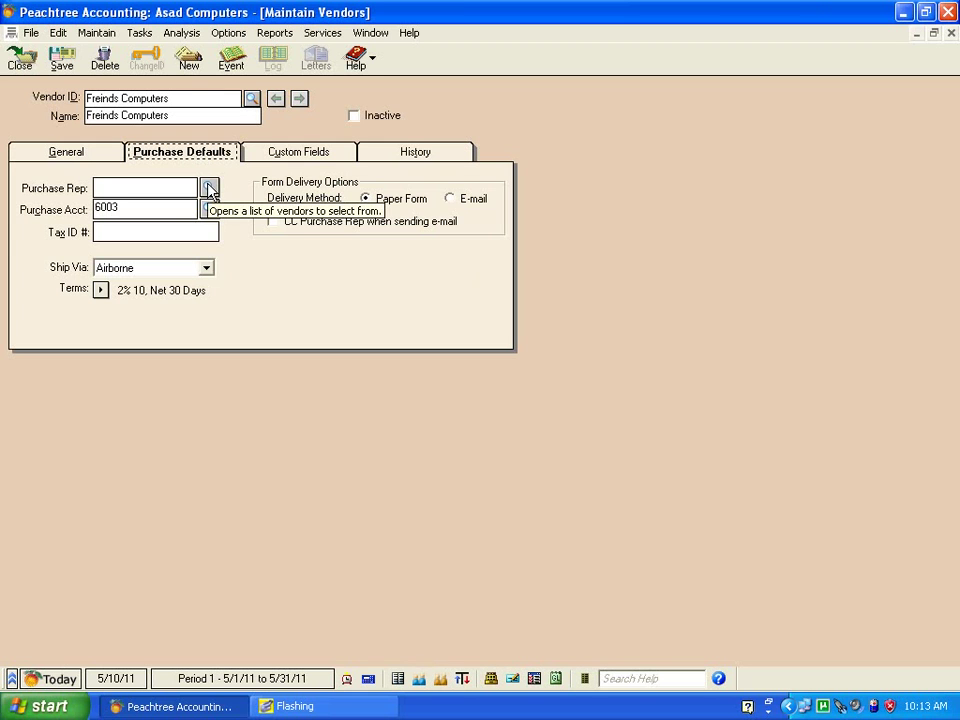
left_click(142, 212)
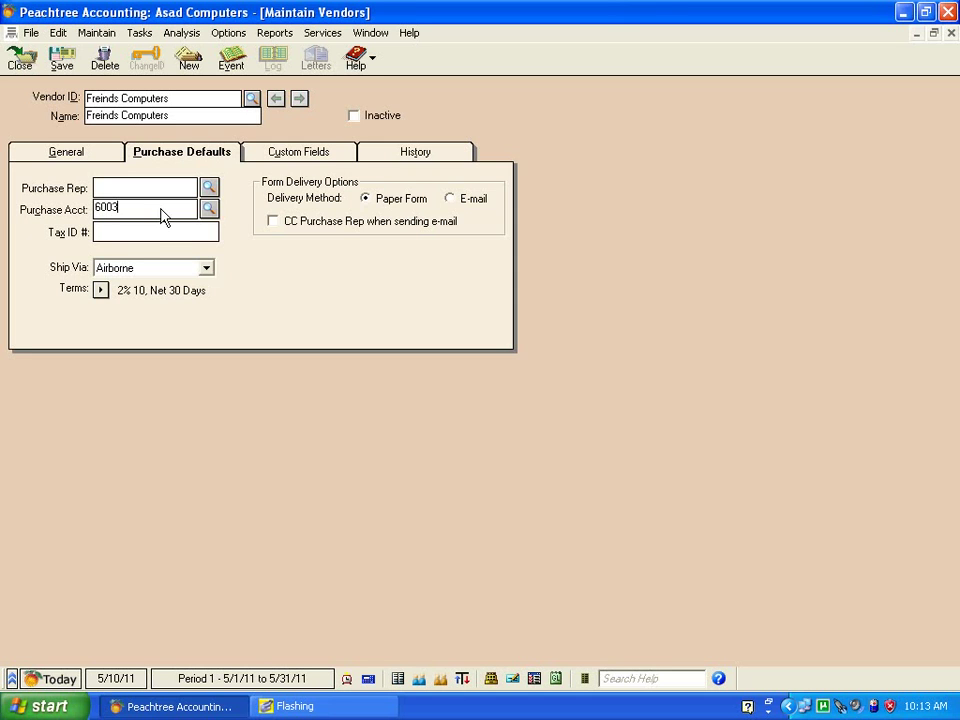
left_click(207, 270)
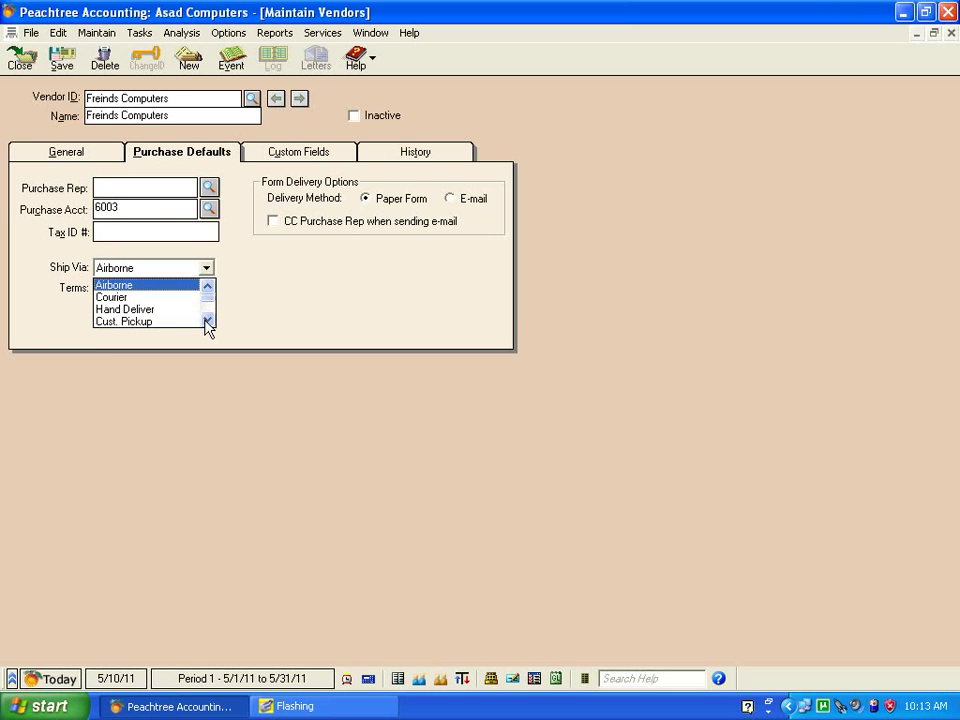
left_click(207, 320)
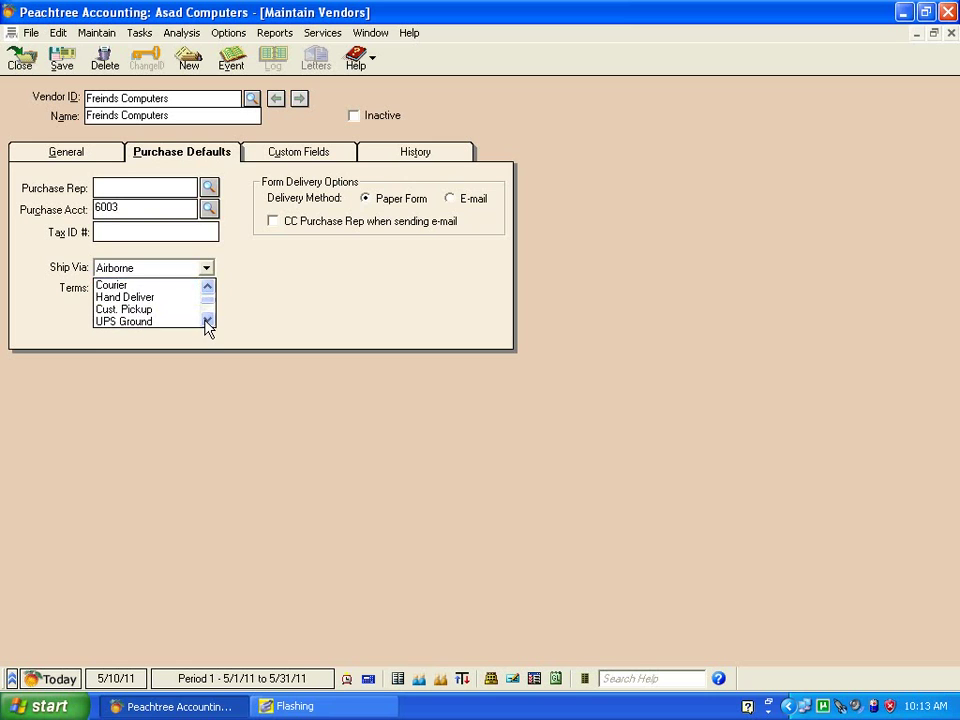
left_click(148, 284)
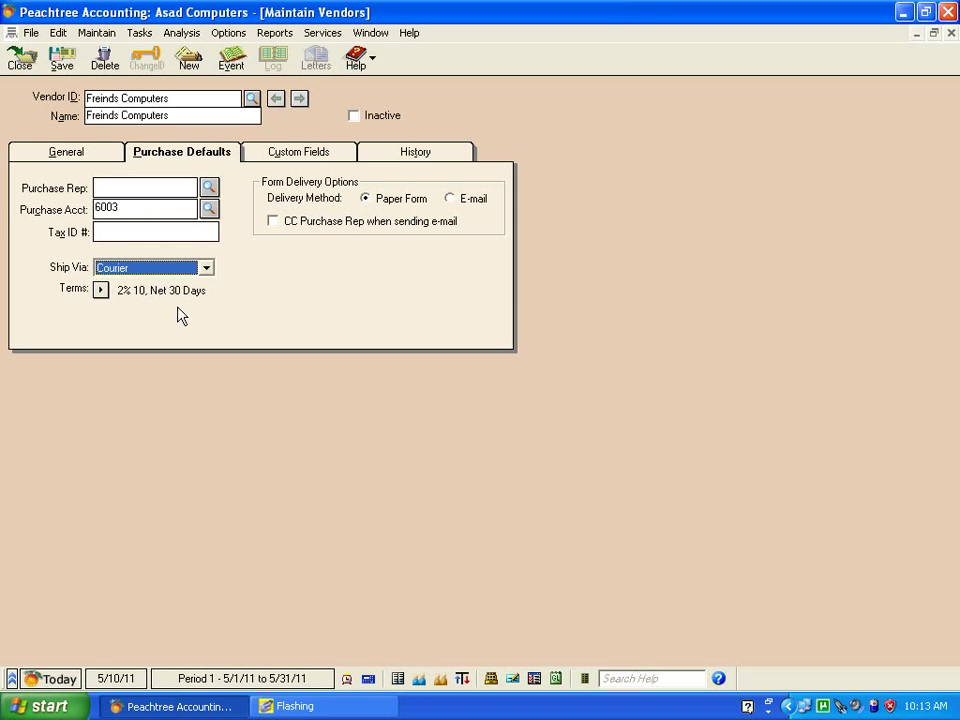
Review the payment terms, keeping standard terms of 2% 10, Net 30 Days.
left_click(101, 291)
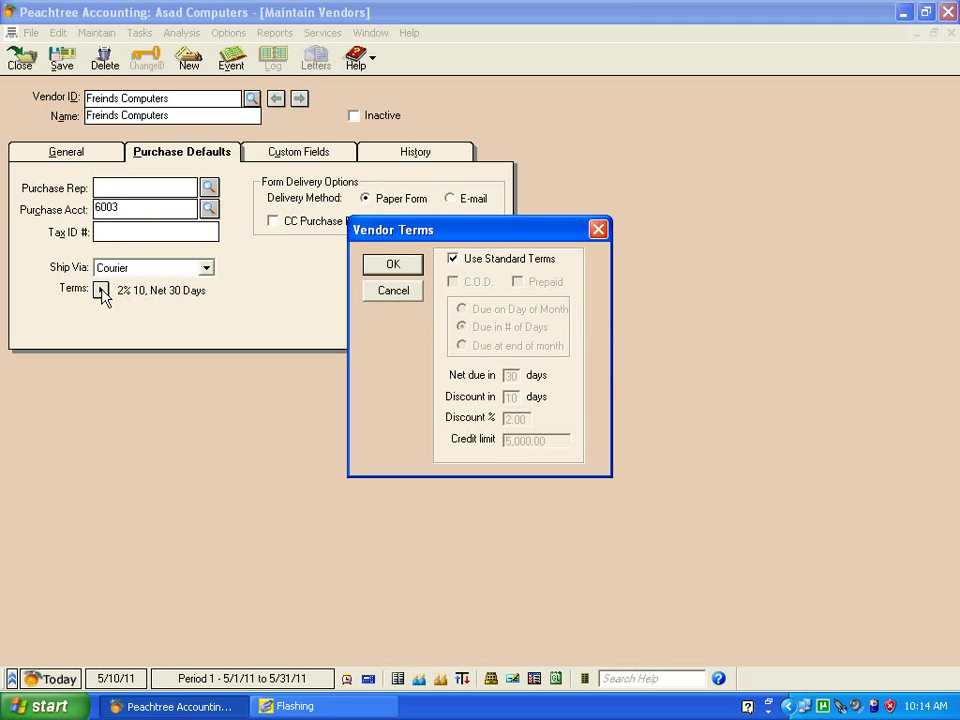
left_click(454, 261)
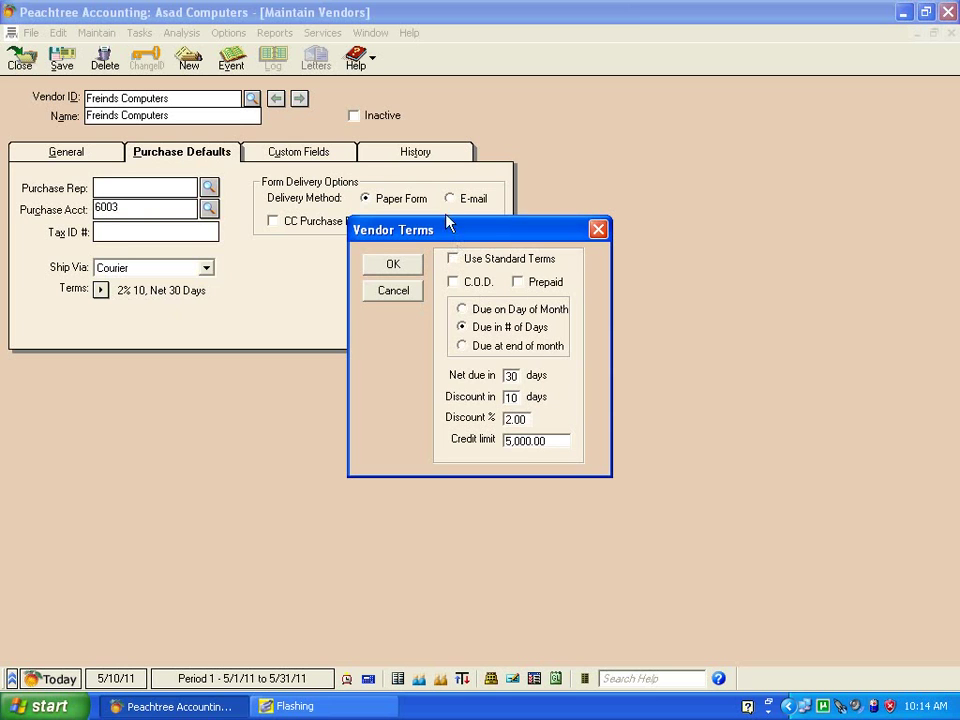
left_click(454, 261)
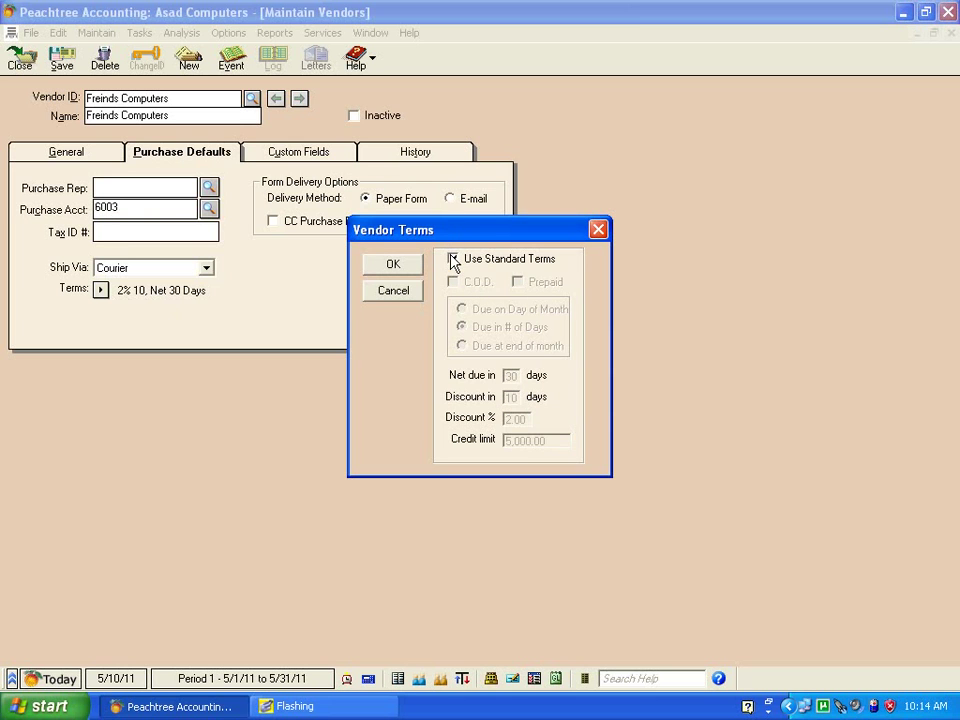
left_click(401, 268)
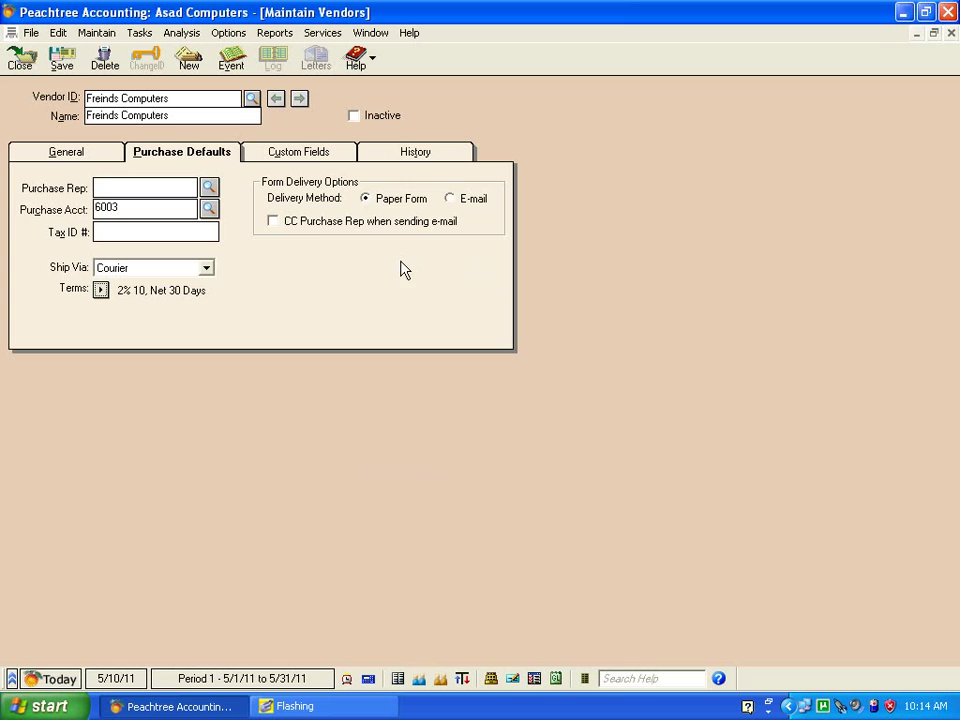
Look over the Custom Fields and History tabs, then return to General.
left_click(314, 158)
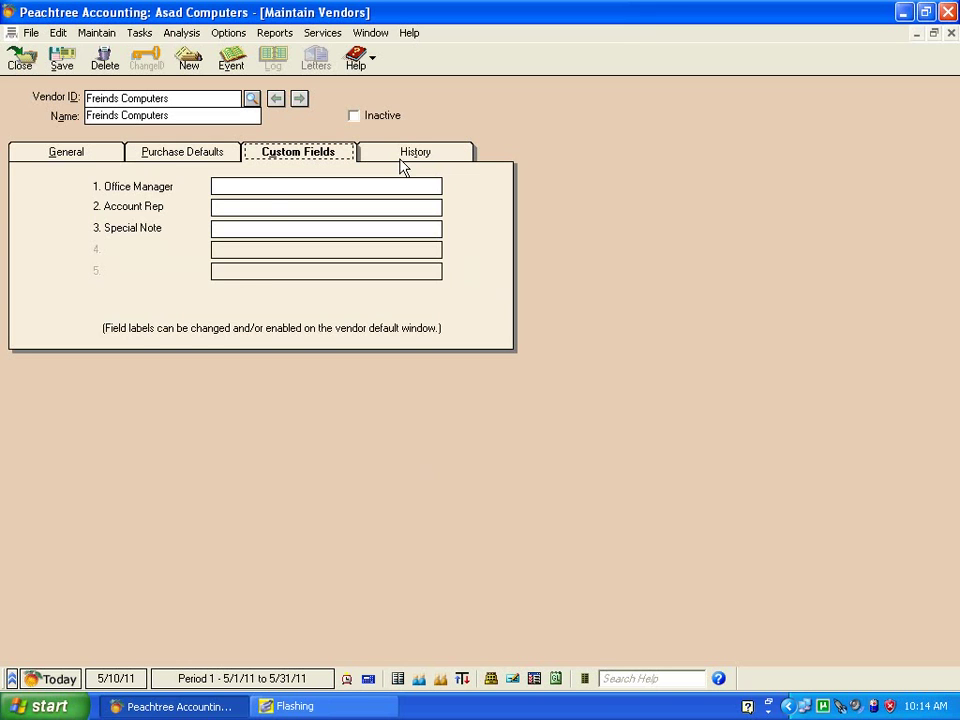
left_click(410, 158)
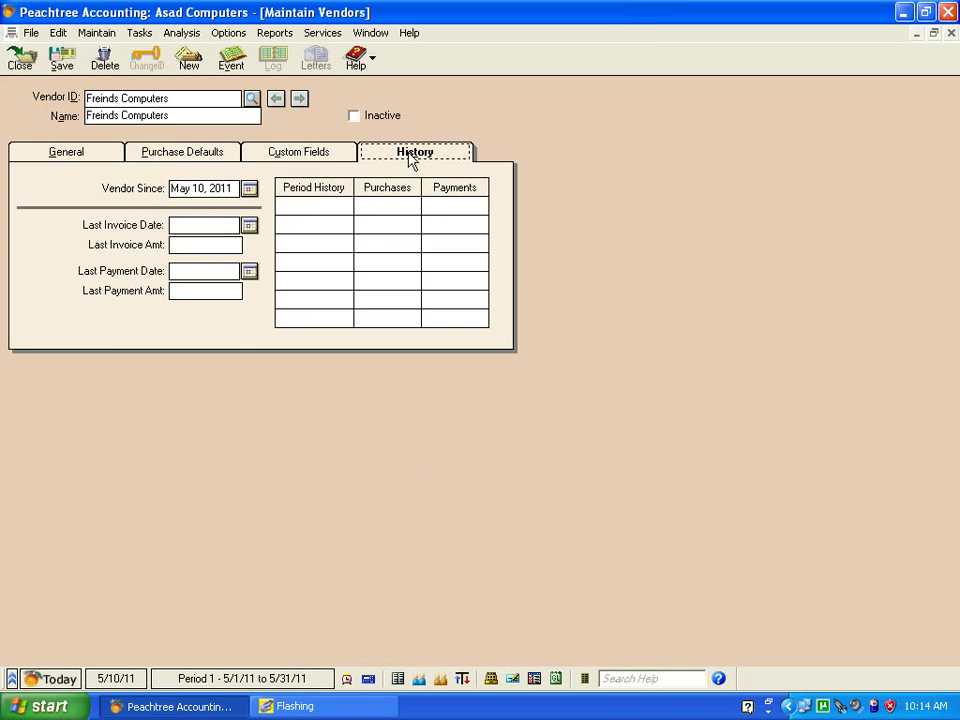
left_click(98, 157)
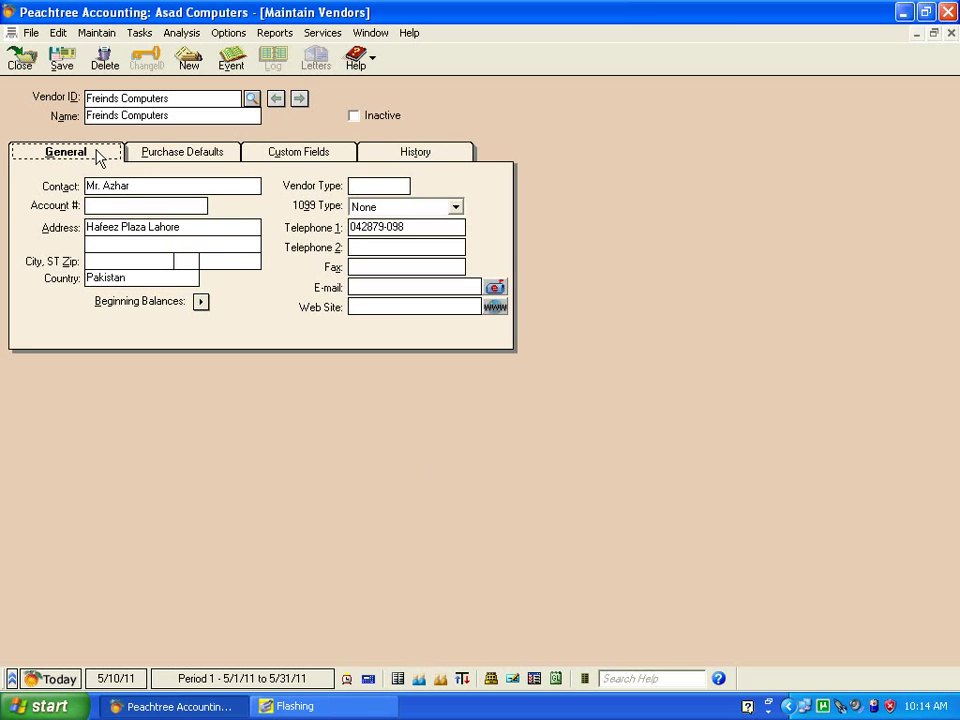
Save the Freinds Computers vendor, confirm it in the Vendor ID list, and close Maintain Vendors.
left_click(61, 62)
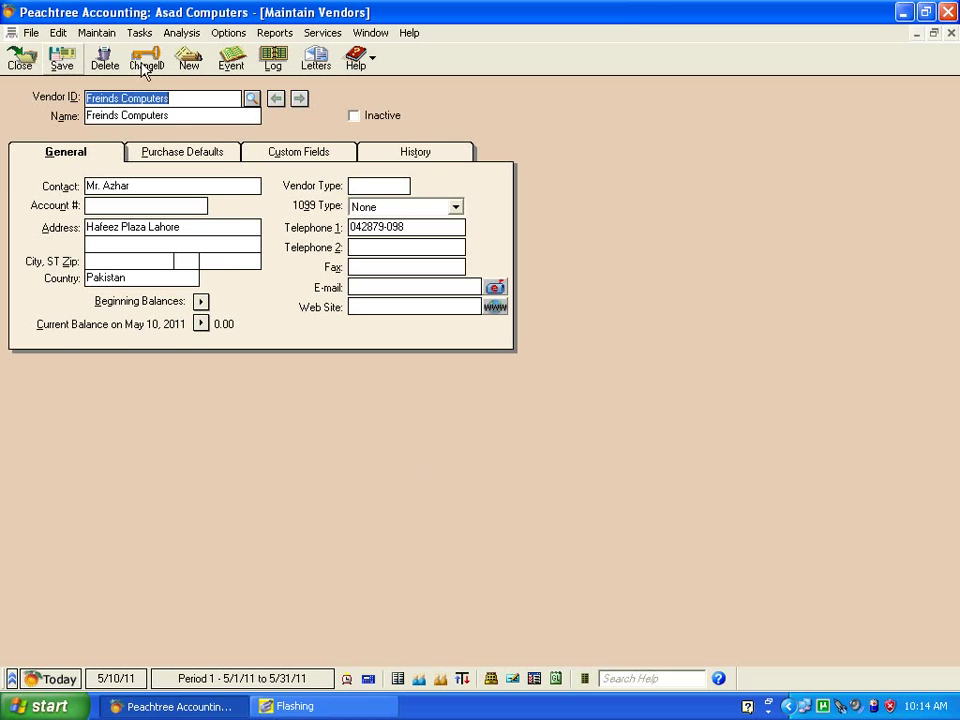
left_click(249, 99)
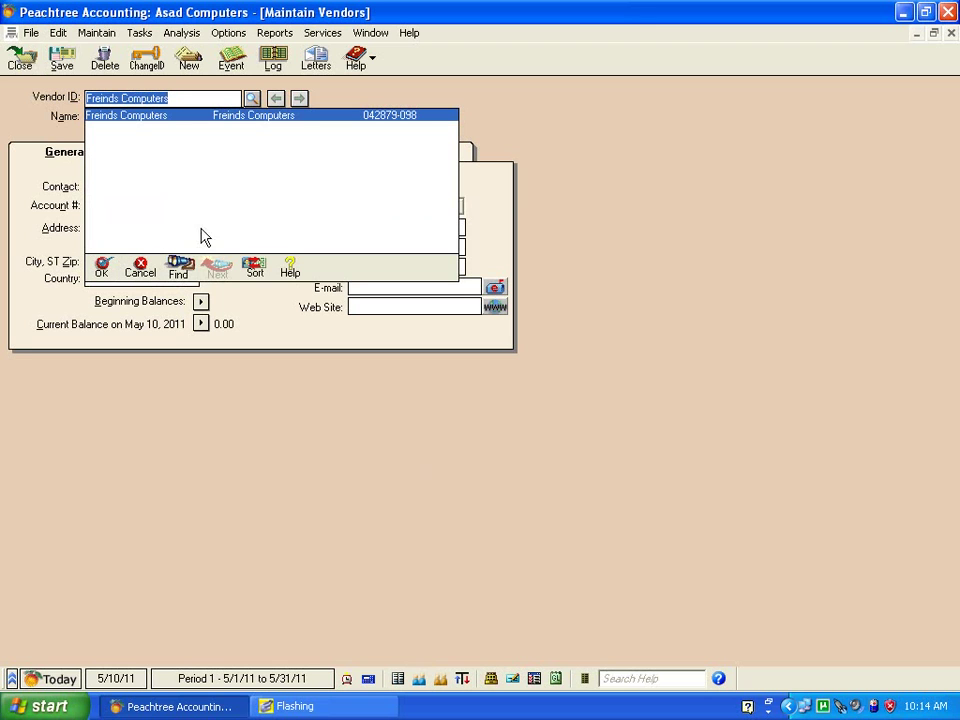
left_click(32, 62)
left_click(32, 64)
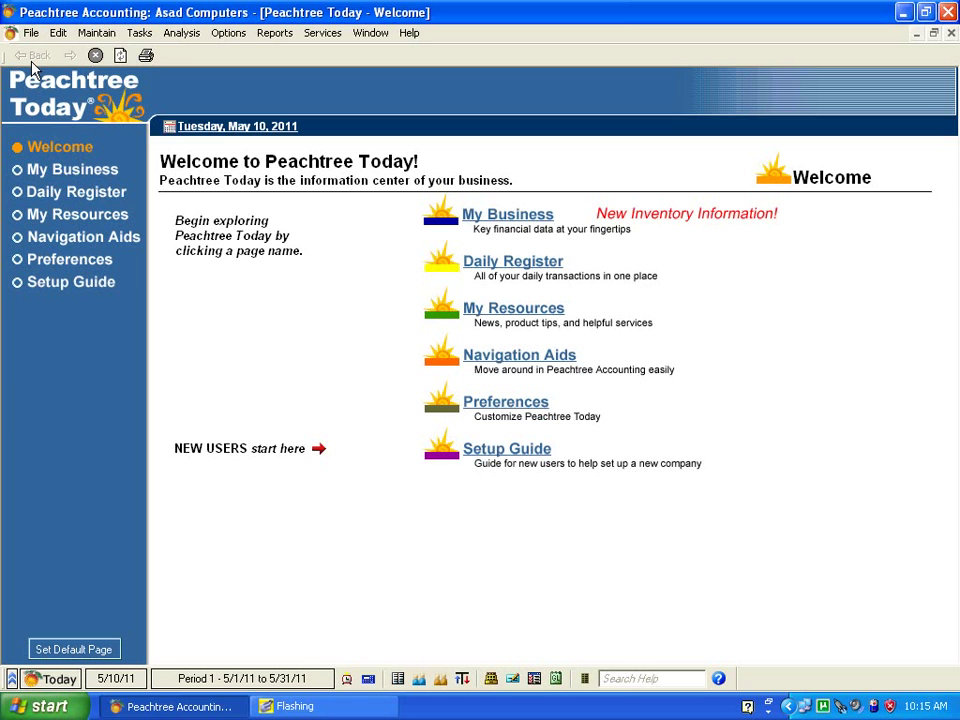
Go back to the Peachtree Today page and open the Tasks menu.
left_click(104, 116)
left_click(140, 34)
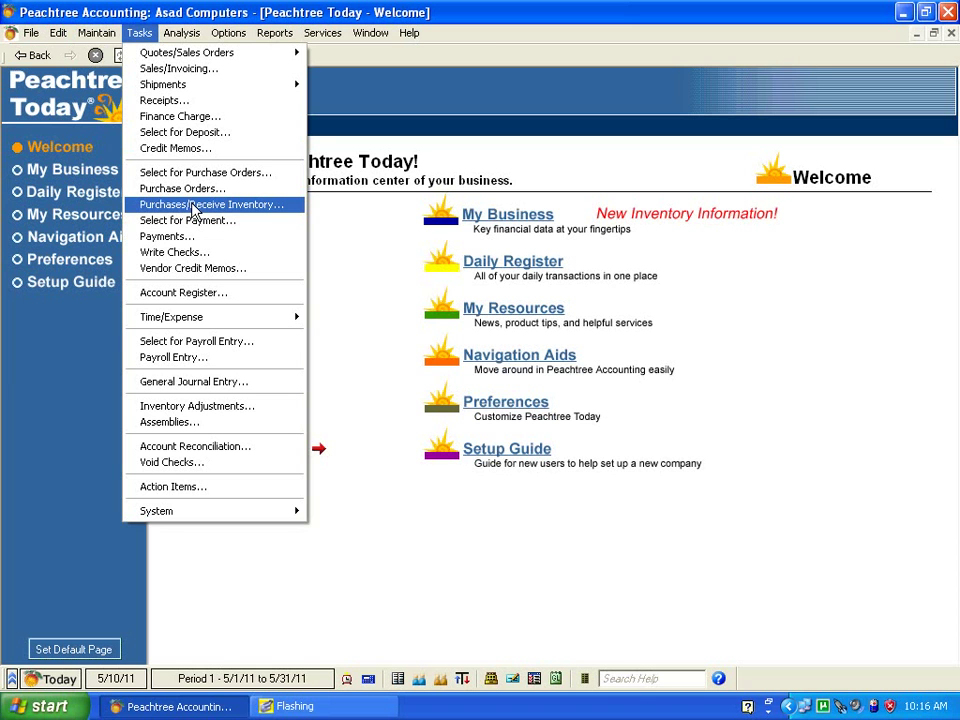
left_click(196, 208)
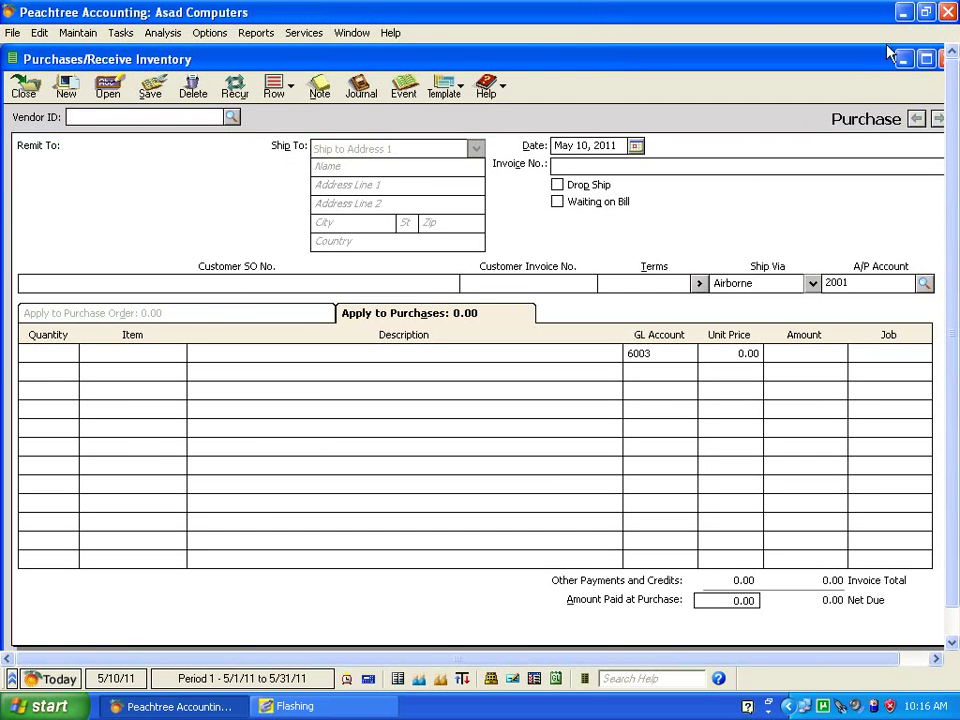
left_click(941, 60)
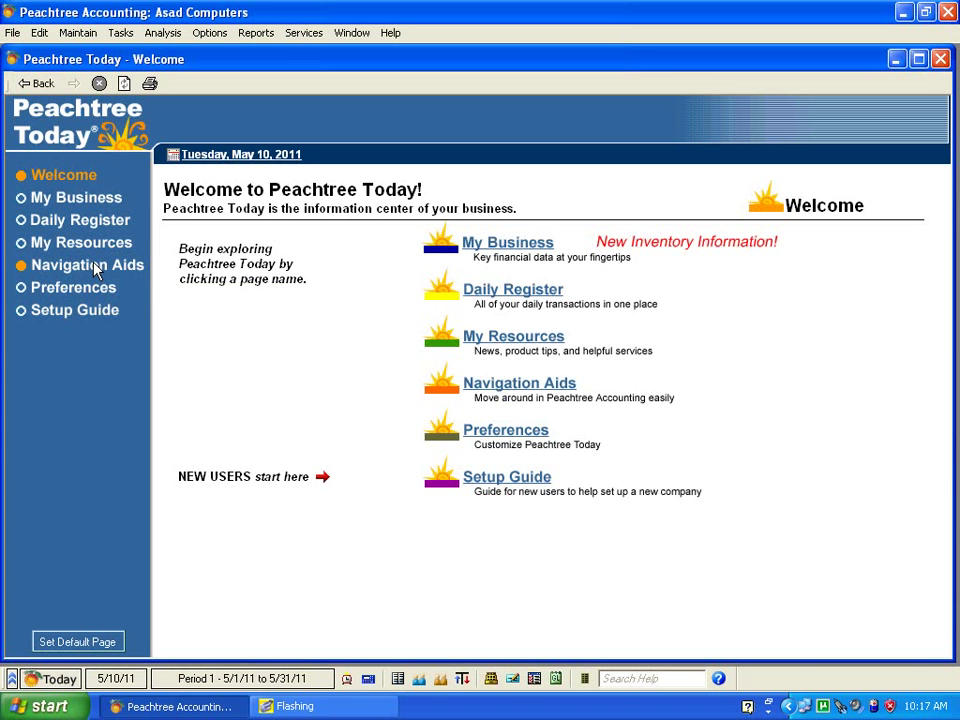
Open a blank Purchases/Receive Inventory form via the Purchases navigation aid.
left_click(95, 268)
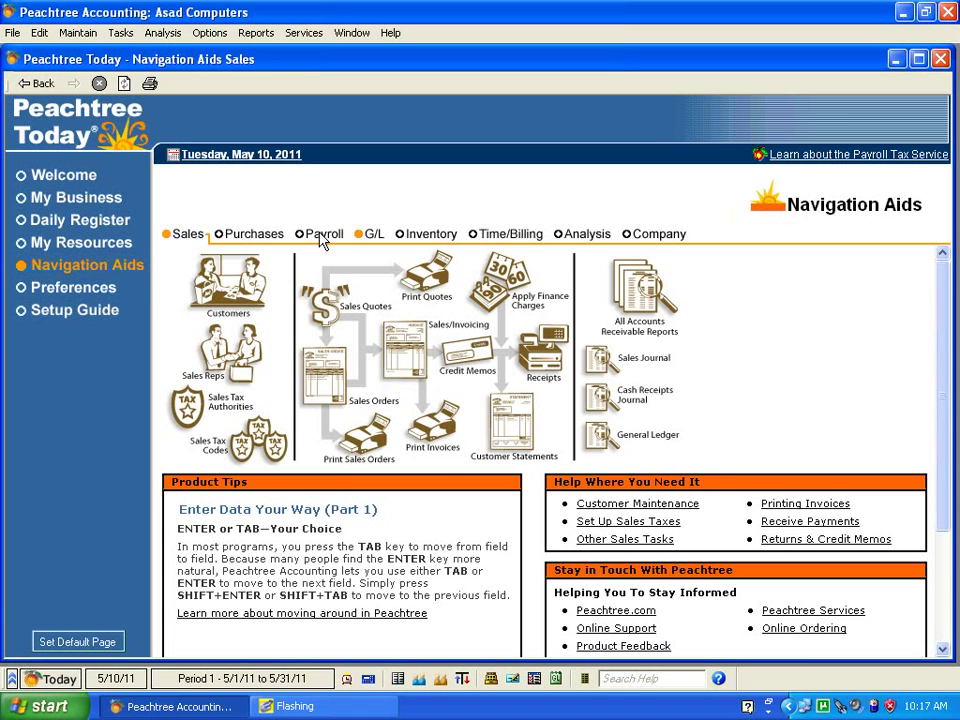
left_click(253, 236)
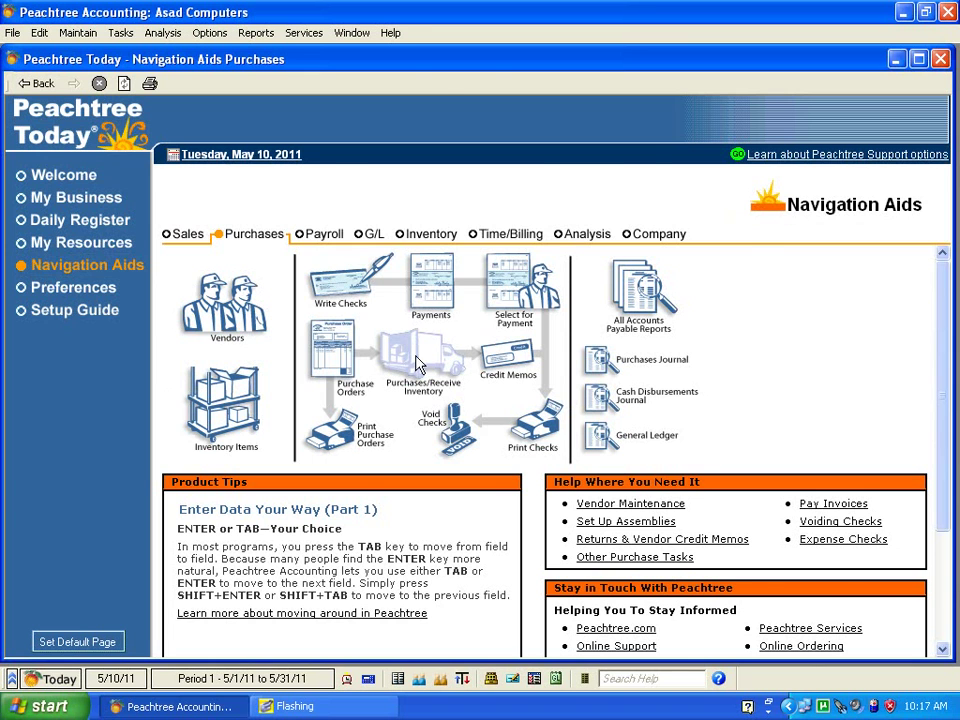
left_click(418, 364)
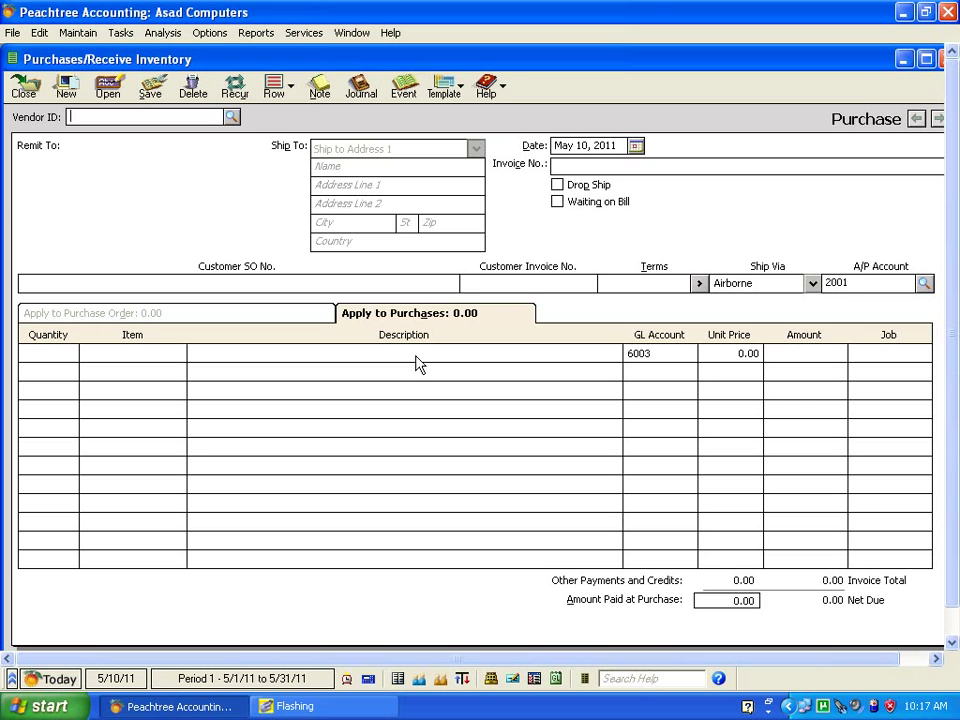
Pick Freinds Computers from the Vendor ID lookup list.
left_click(233, 118)
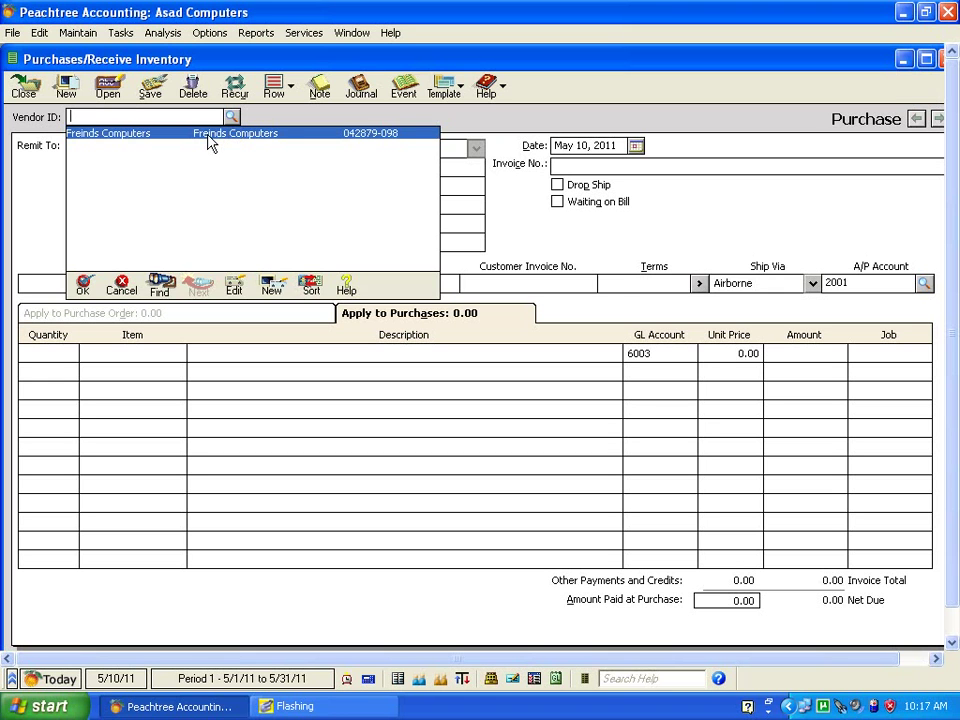
double_click(209, 143)
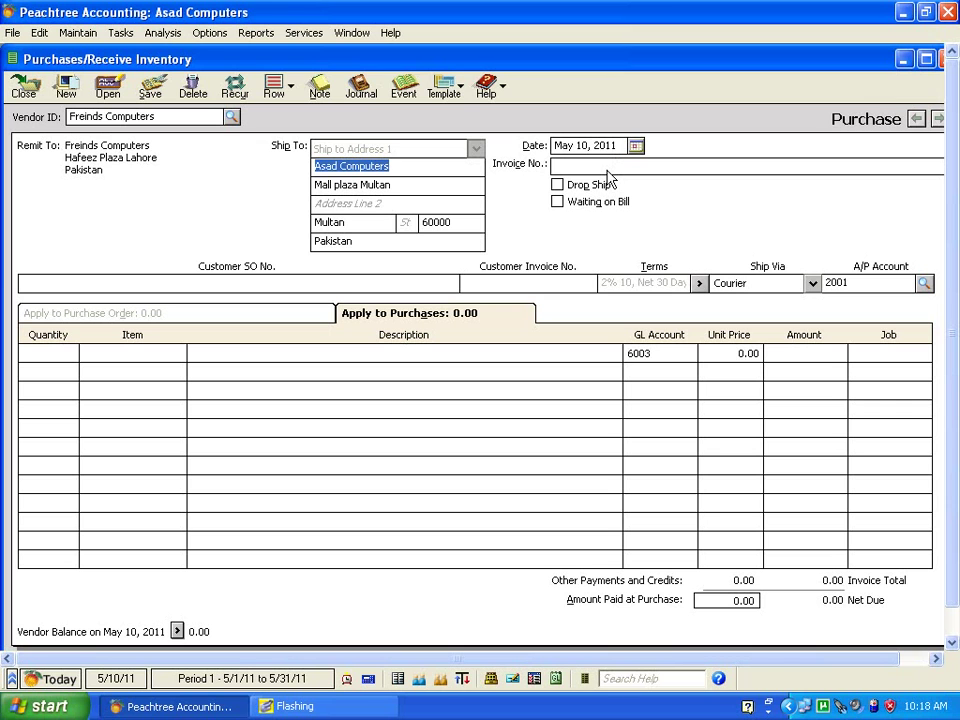
Enter invoice number 3242 and review the payment terms without changing them.
left_click(607, 168)
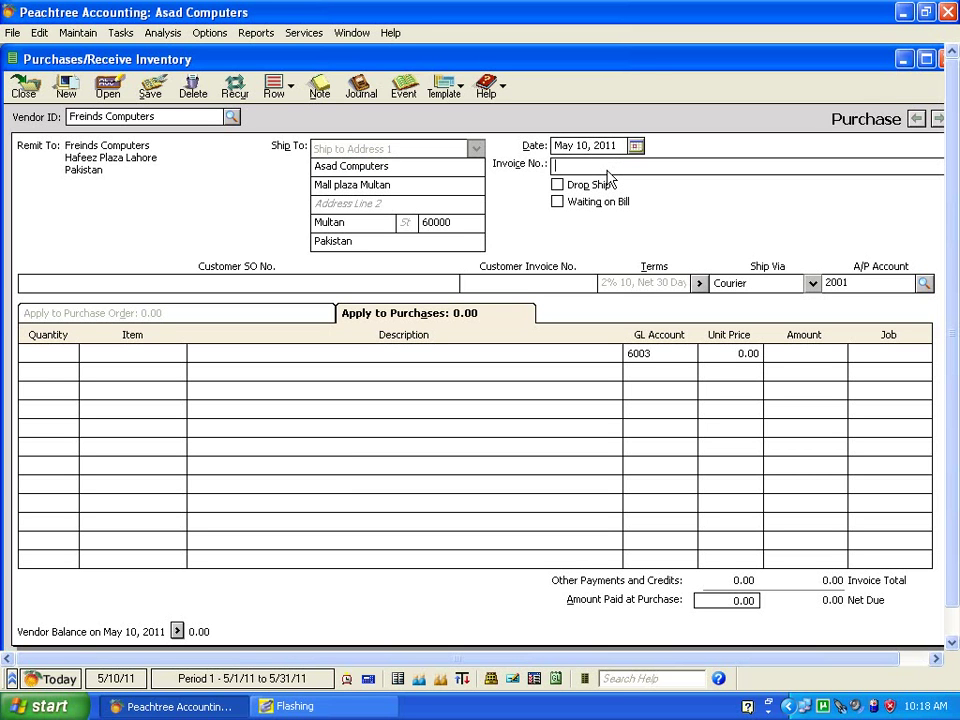
type("3242")
left_click(698, 284)
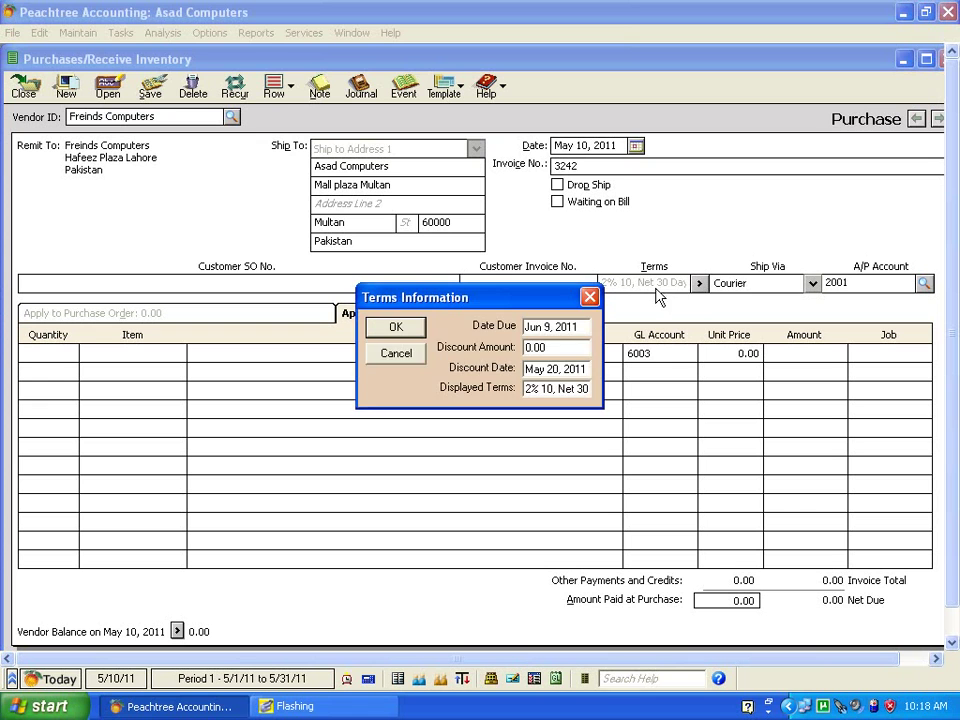
left_click(591, 301)
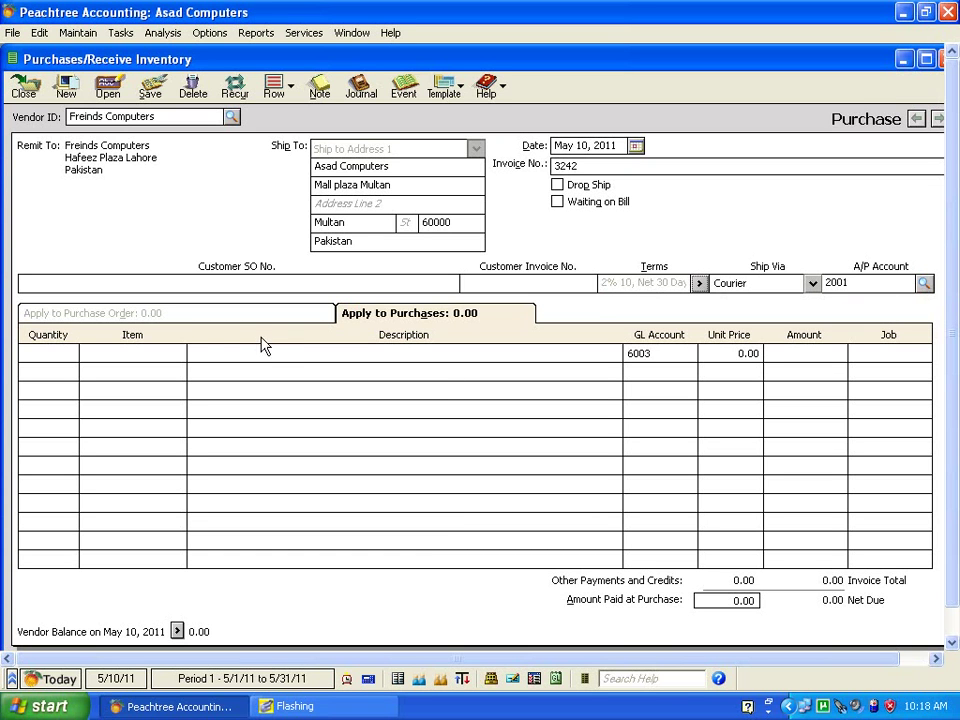
Add the first line: quantity 10 of item BLCD1001 at unit price 4,000.
left_click(45, 358)
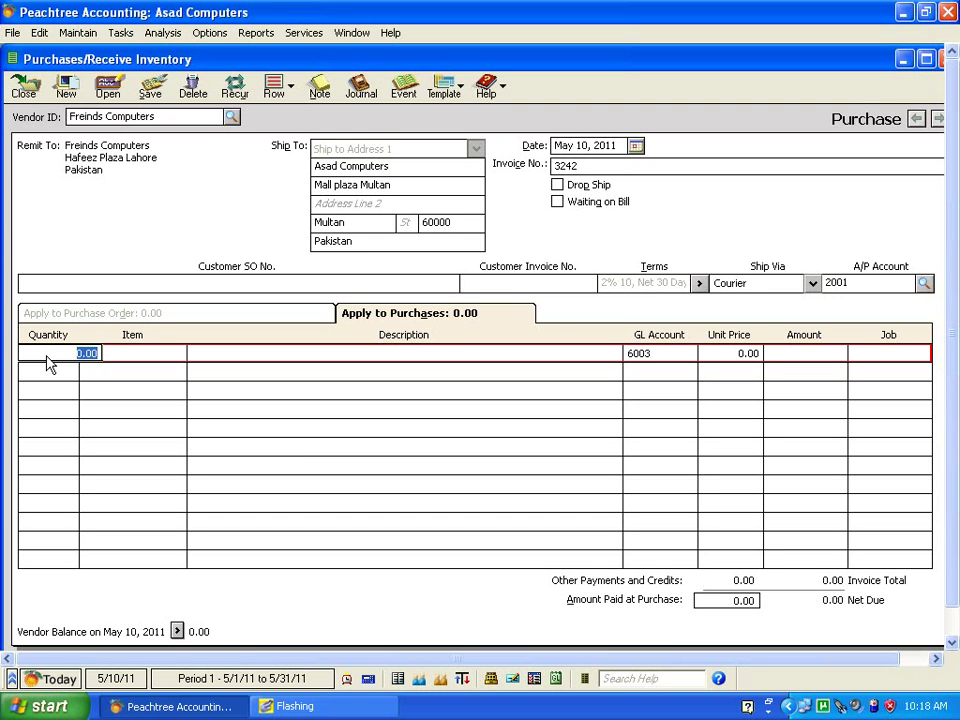
type("10")
left_click(146, 356)
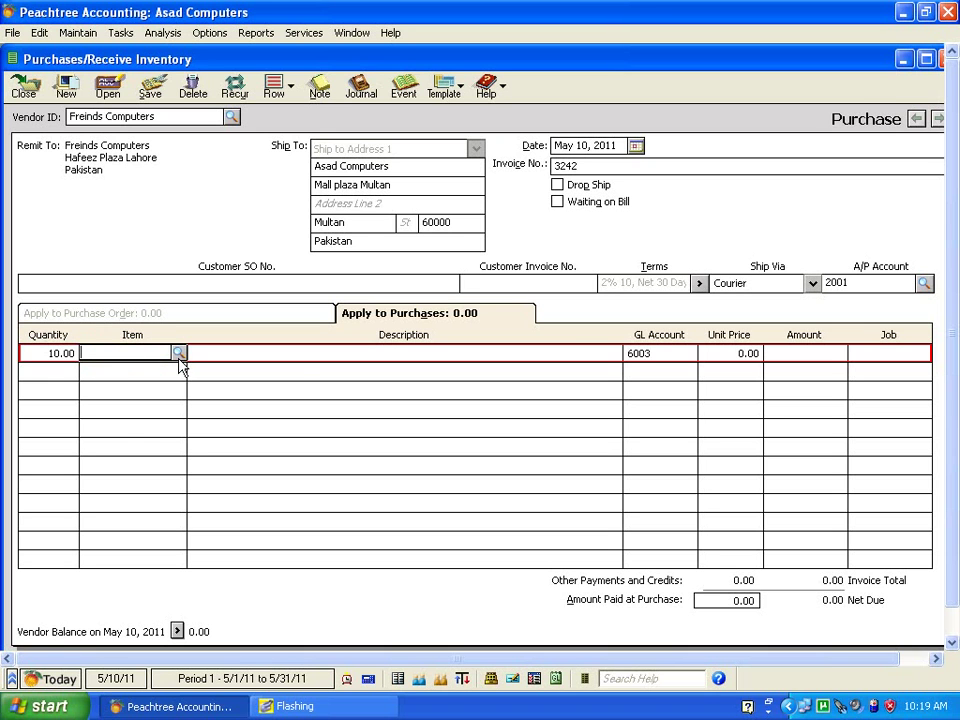
left_click(179, 356)
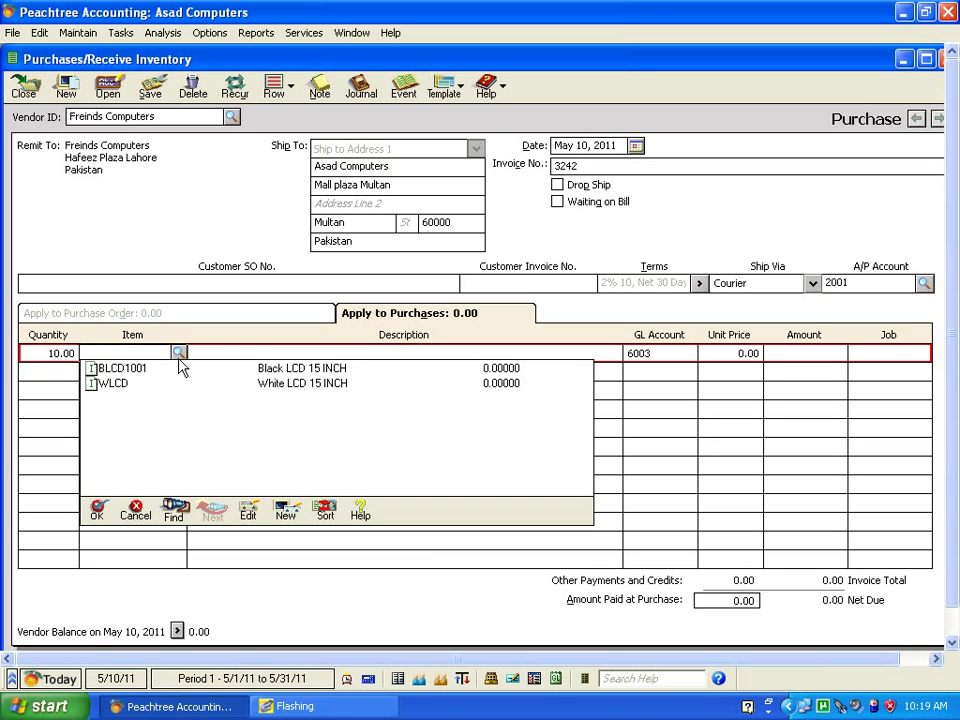
double_click(128, 370)
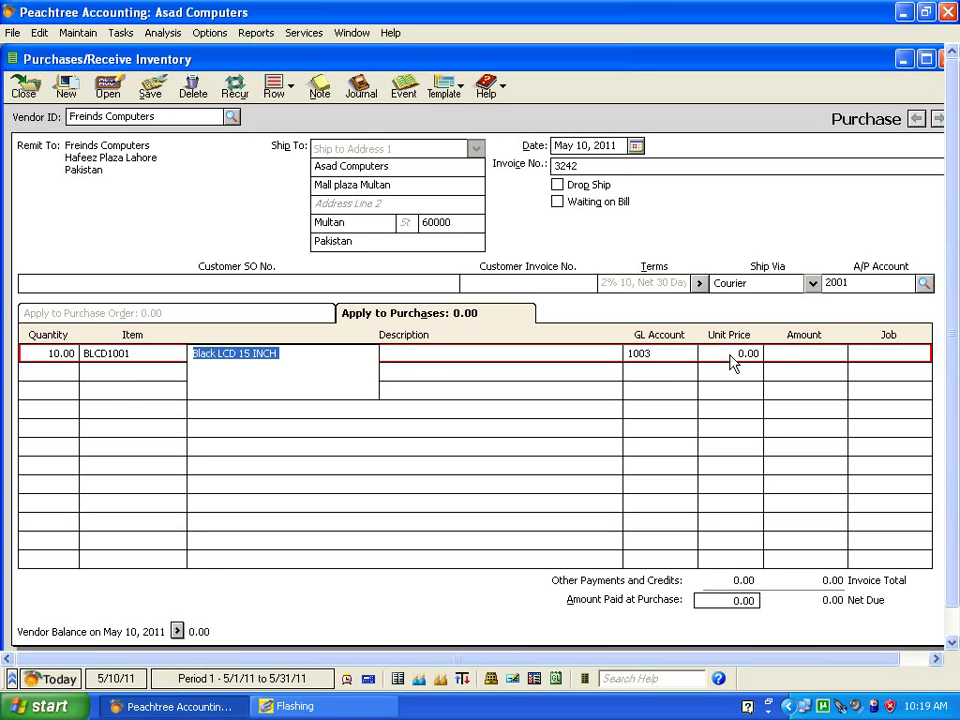
left_click(733, 364)
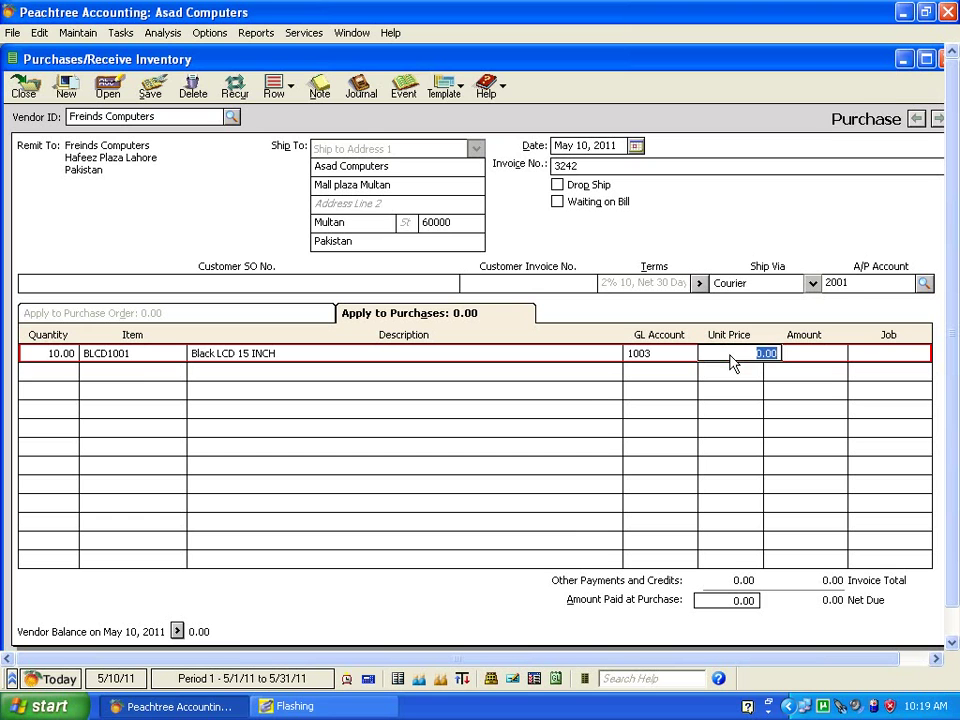
type("4000")
Add 10 of item WLCD at 3,700 and save invoice 3242 totalling 77,000.
left_click(64, 378)
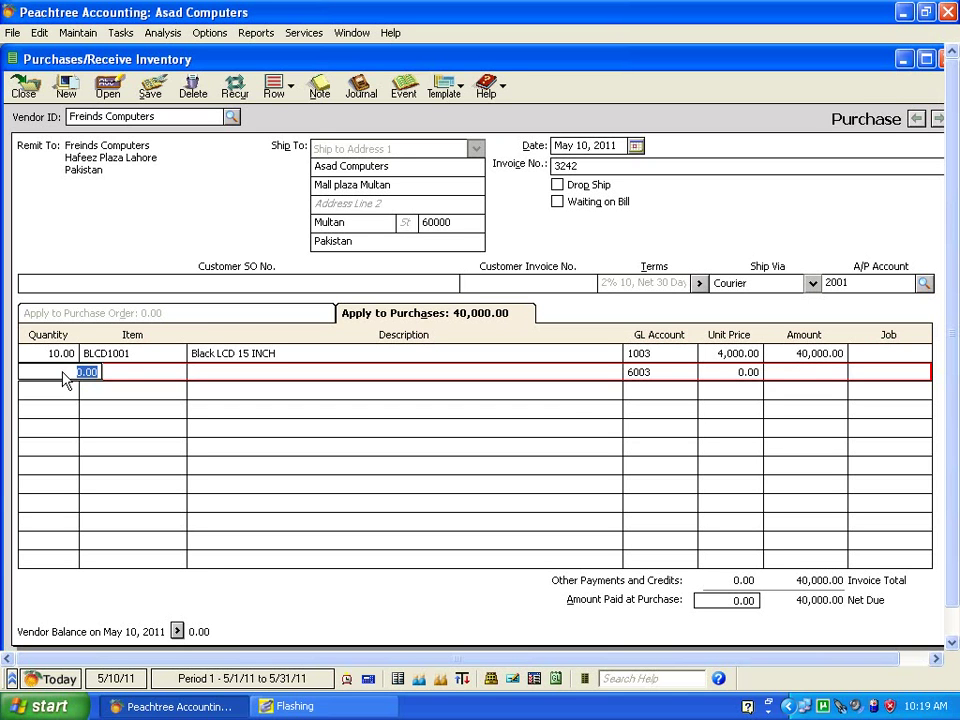
type("10")
left_click(157, 377)
left_click(179, 372)
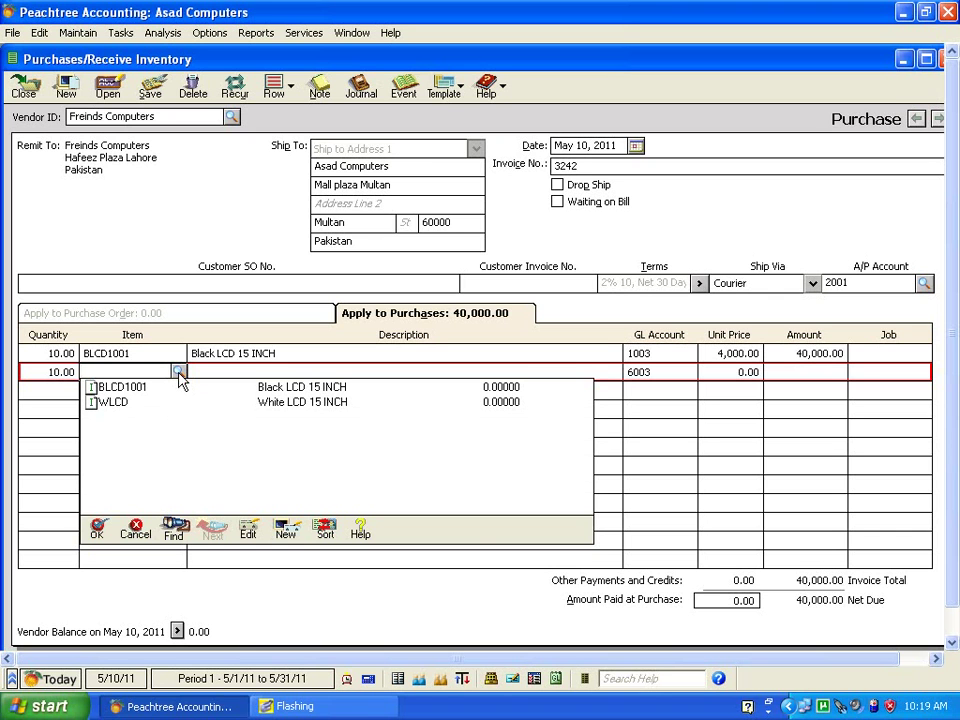
double_click(120, 402)
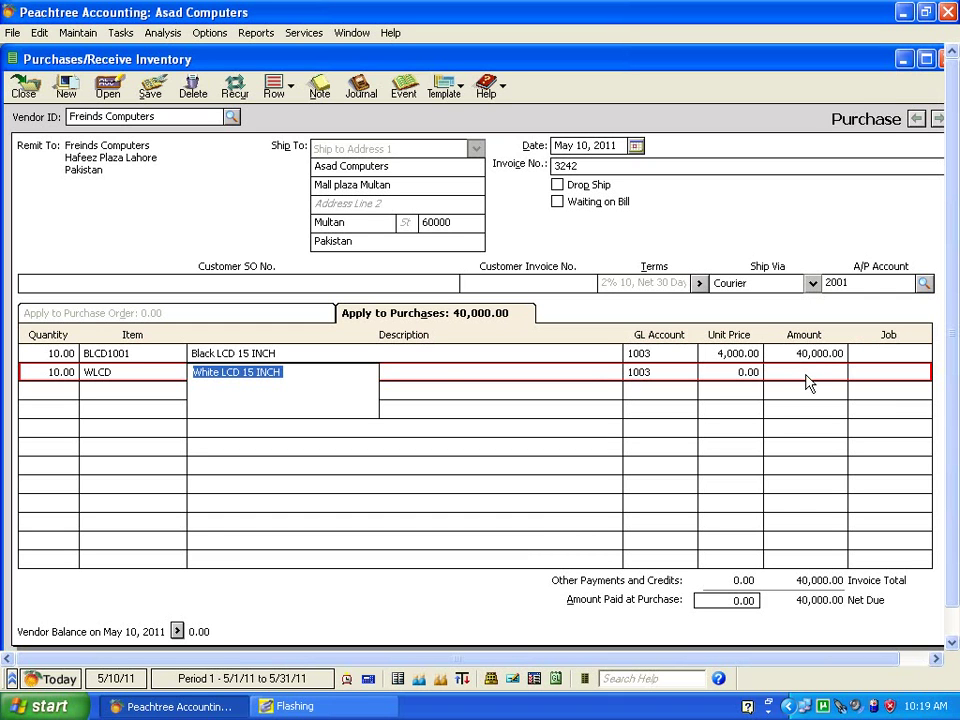
left_click(744, 386)
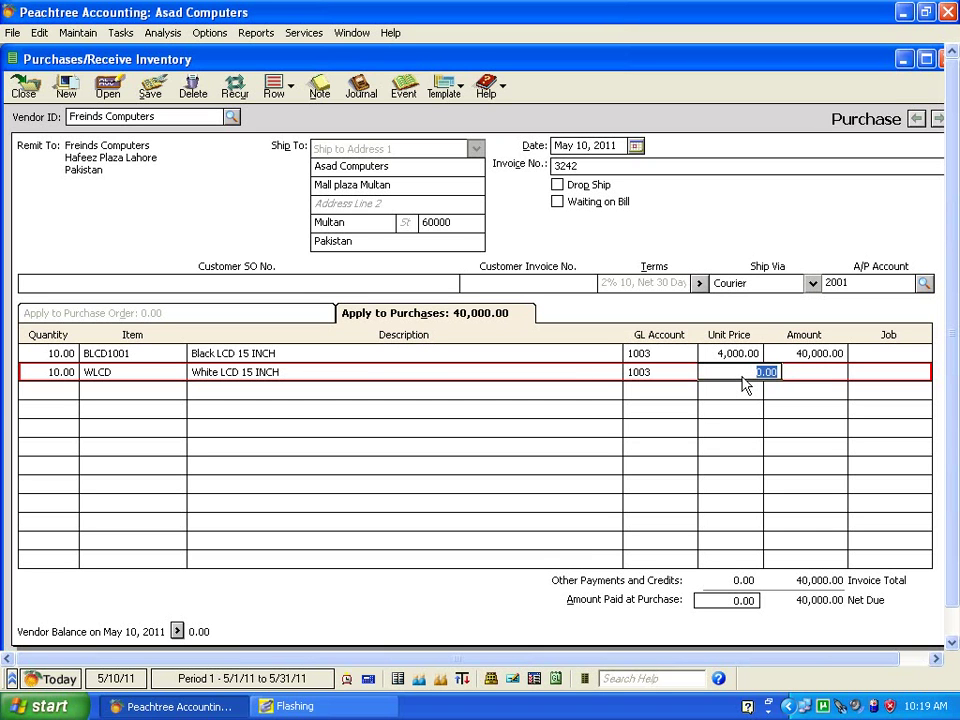
type("3700")
left_click(866, 430)
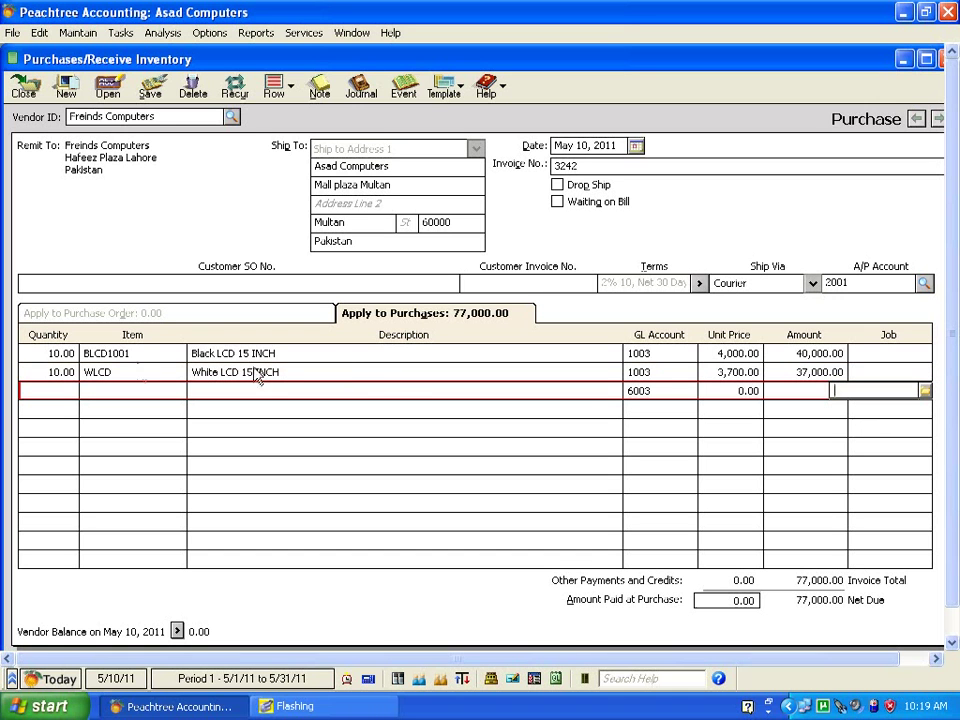
left_click(73, 377)
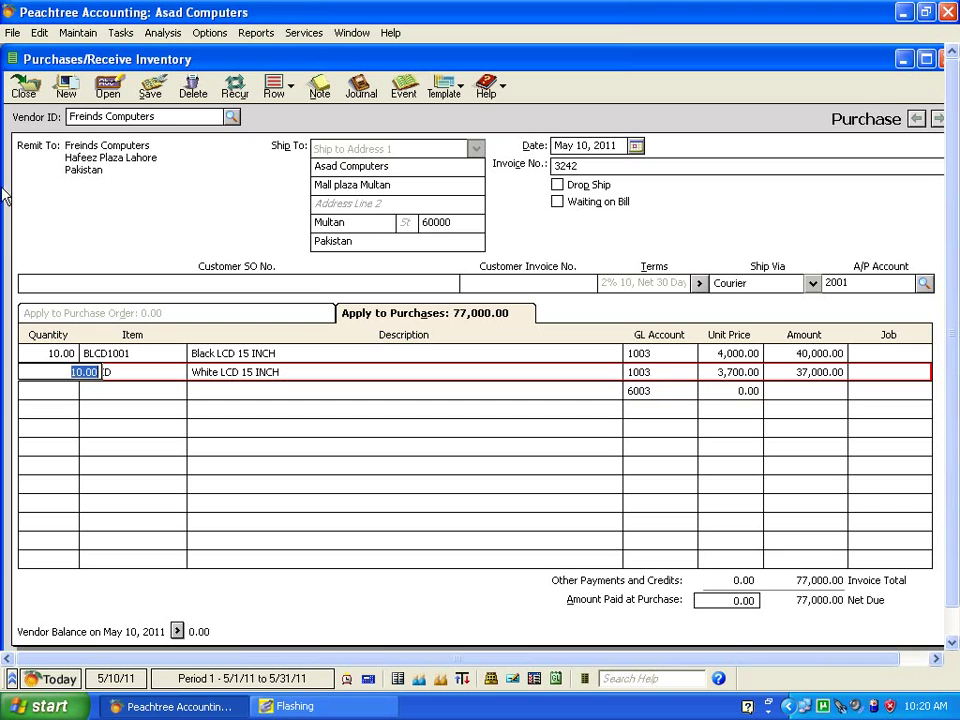
left_click(152, 88)
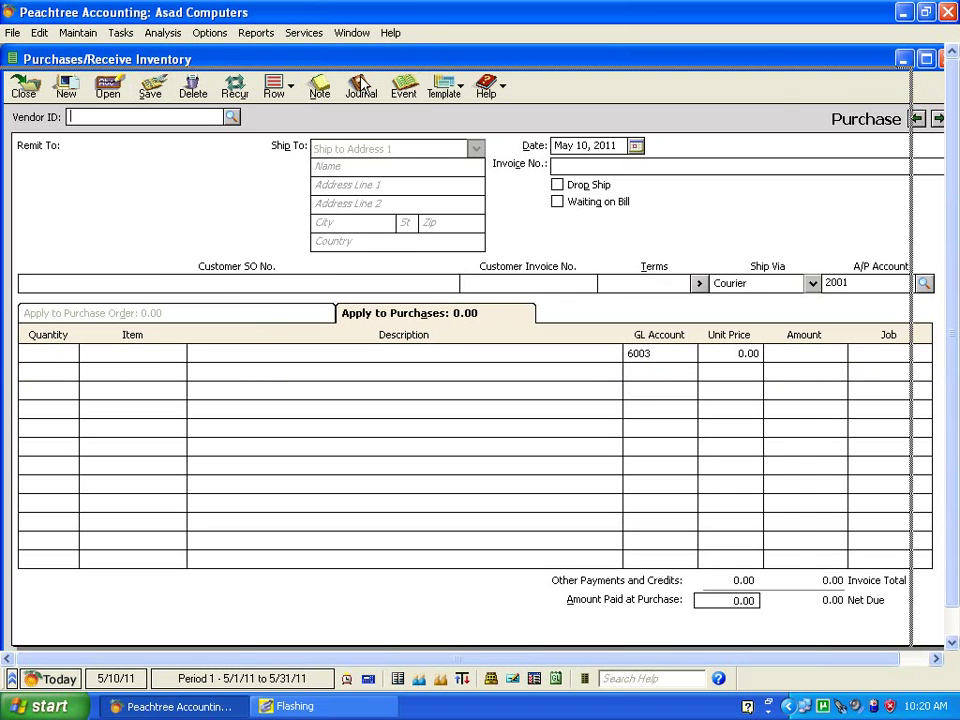
Move the Purchases/Receive Inventory window aside and close it.
left_click_drag(413, 62, 362, 84)
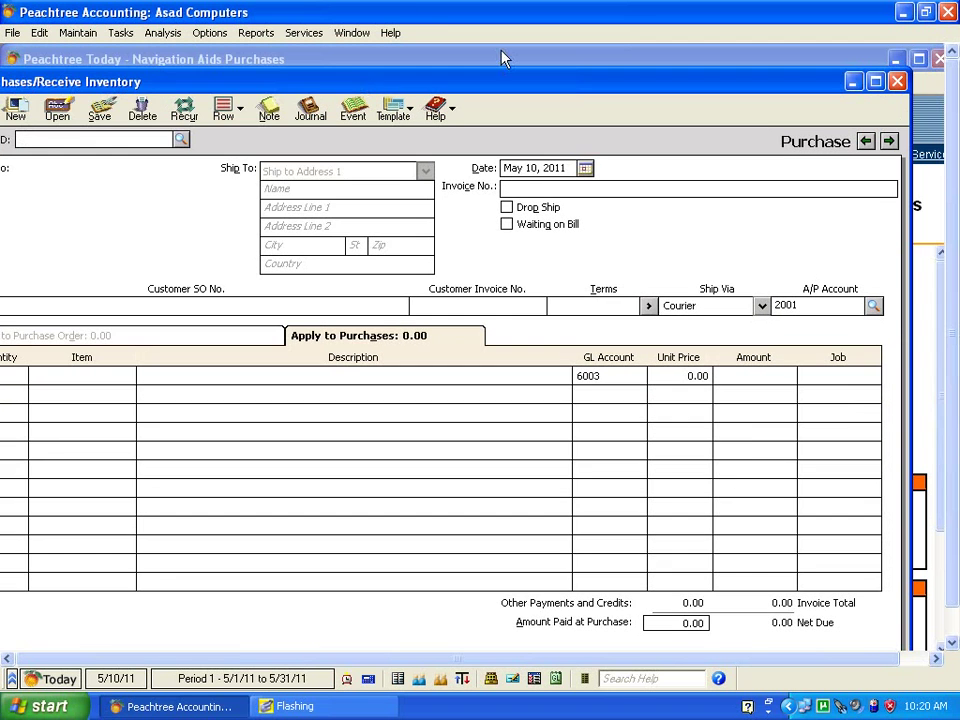
left_click(897, 82)
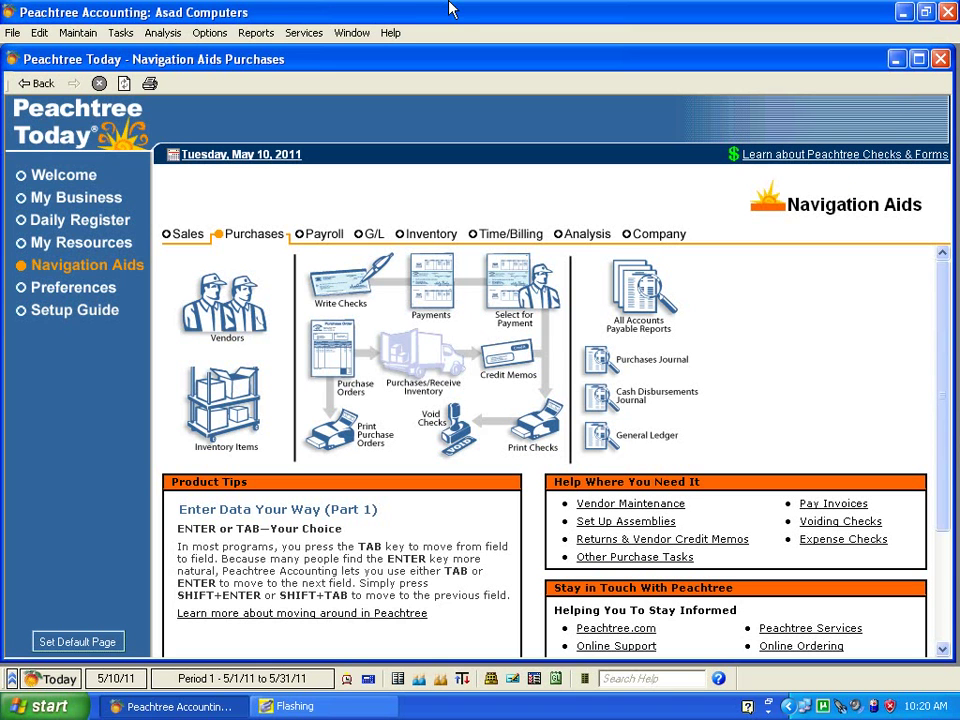
Open the Select a Report window from General Ledger reports and switch to the Inventory report area.
left_click(255, 32)
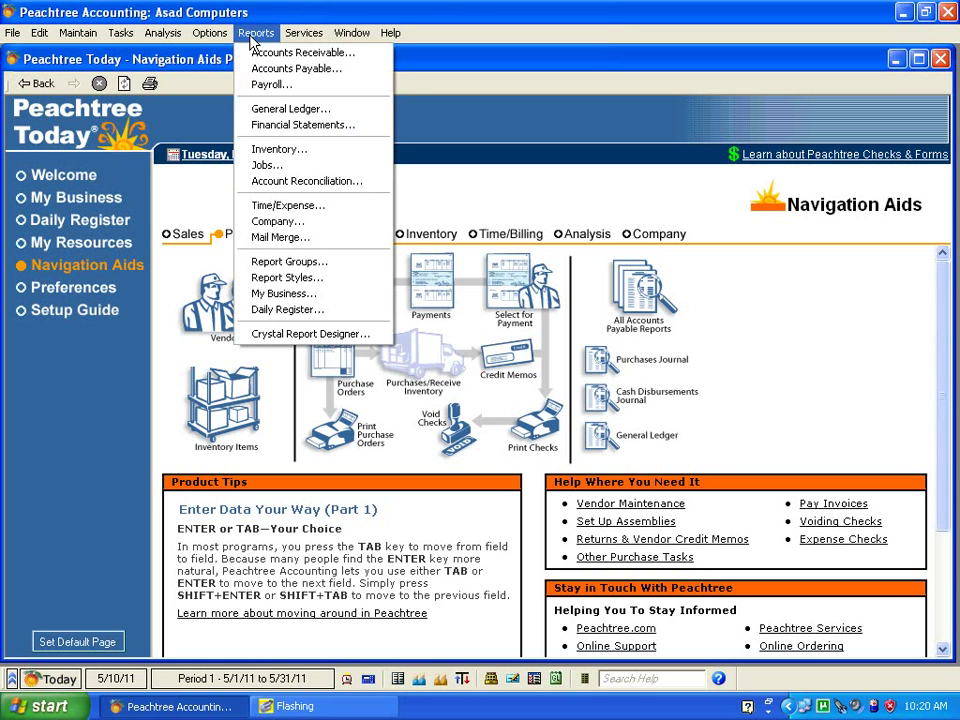
left_click(292, 109)
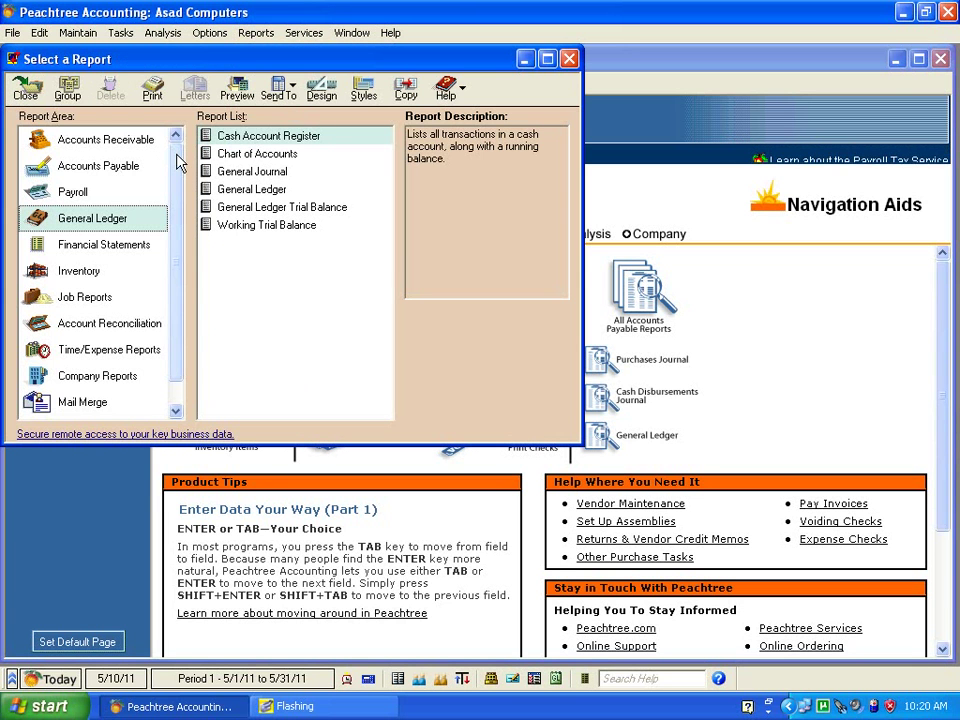
left_click_drag(176, 153, 174, 196)
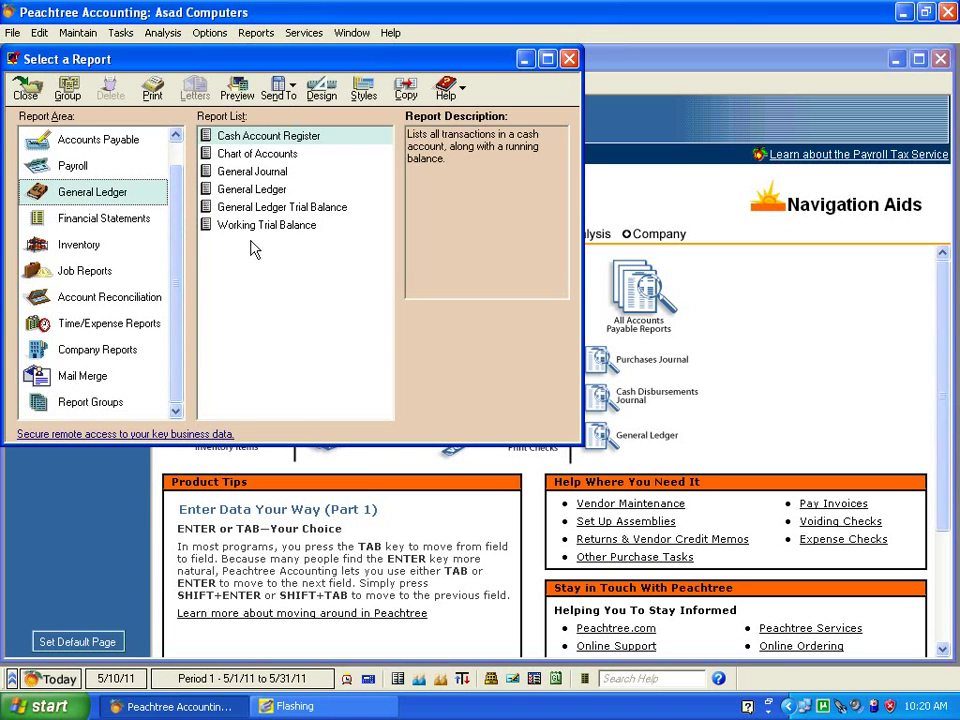
left_click(85, 228)
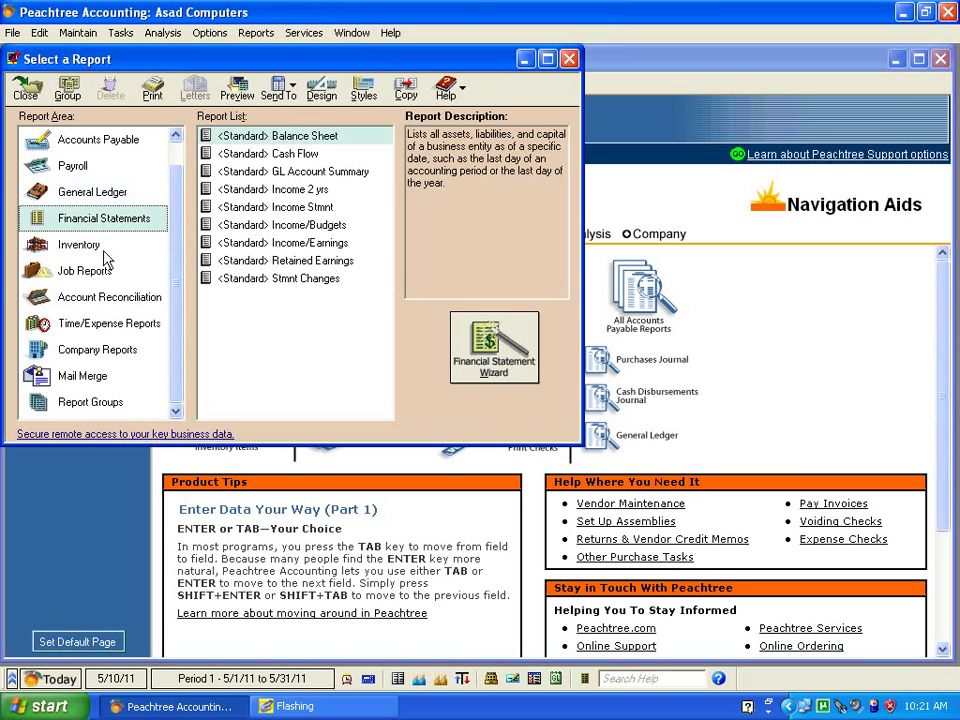
left_click(71, 250)
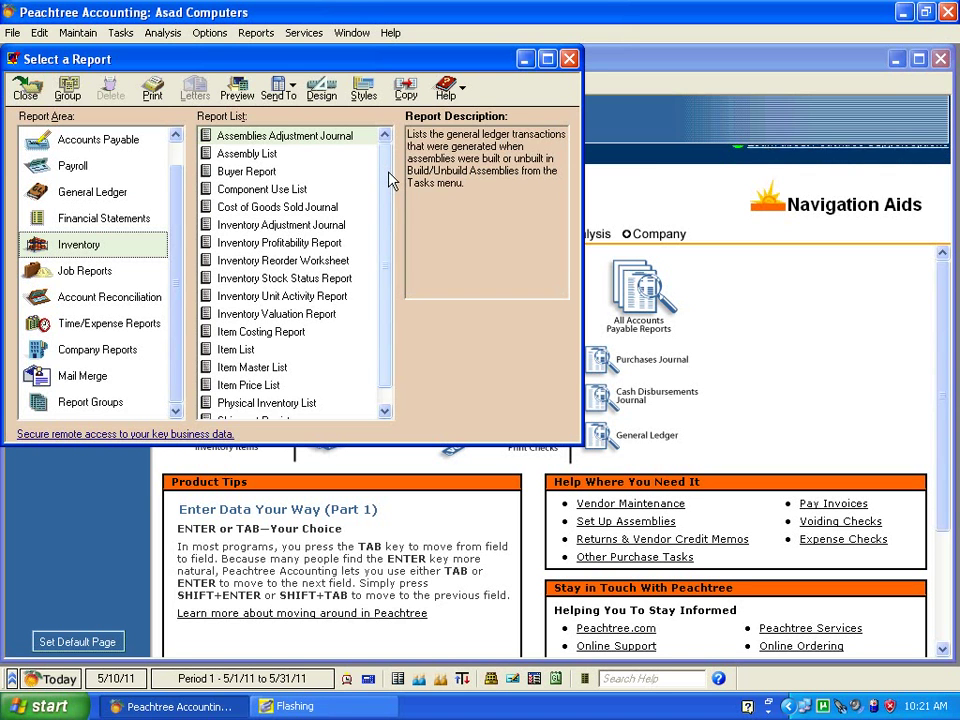
double_click(286, 280)
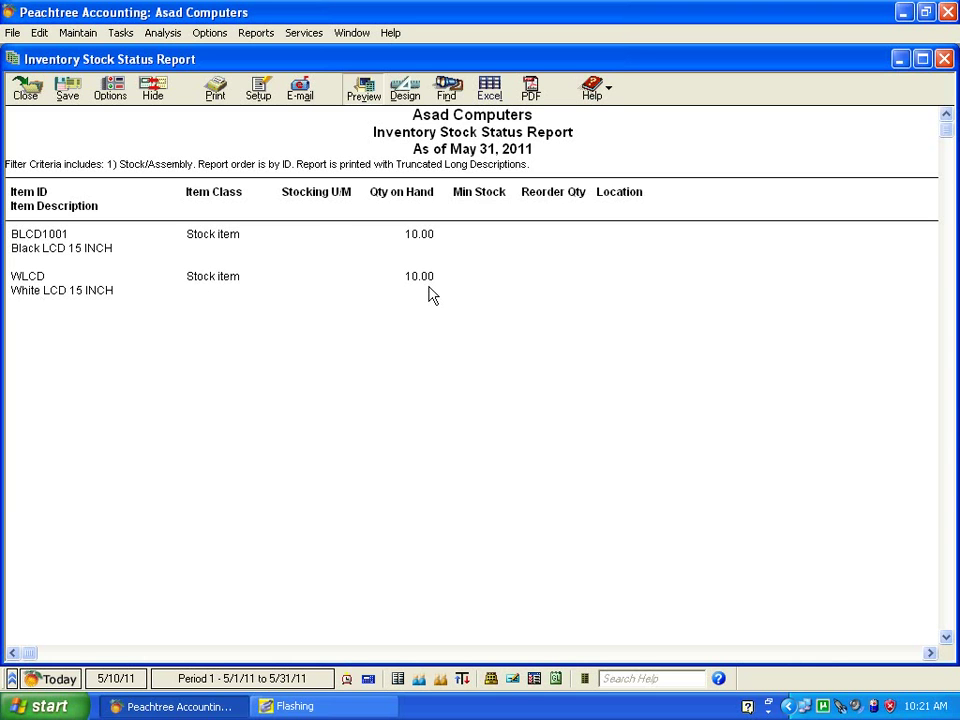
left_click(943, 58)
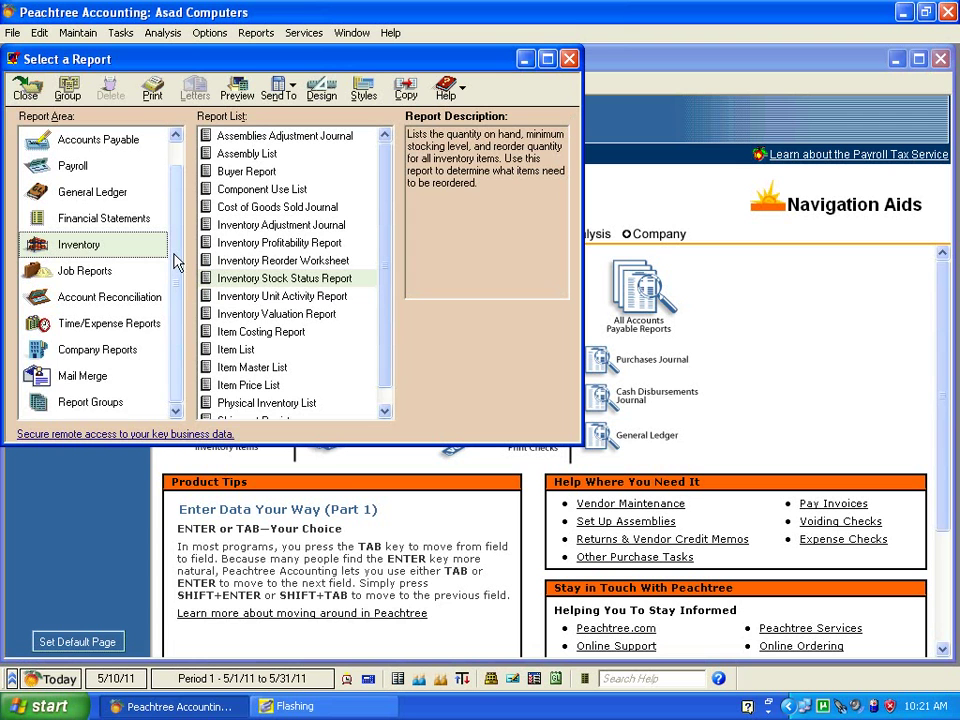
Open the Accounts Payable Vendor Ledgers report showing invoice 3242 at 77,000.00.
scroll(176, 235, "up", 1)
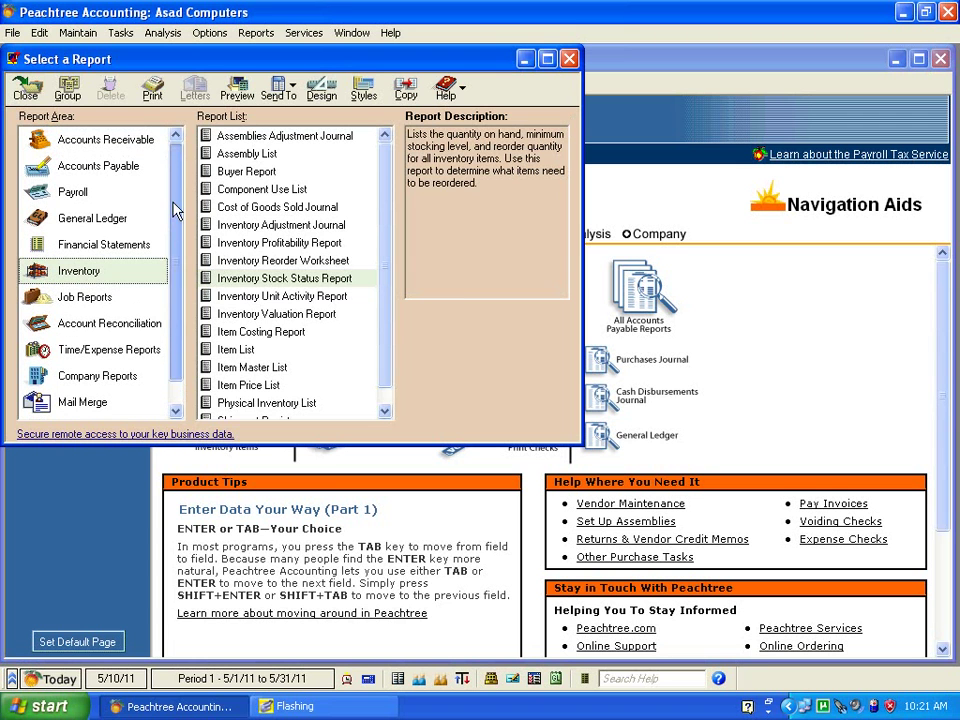
left_click(103, 168)
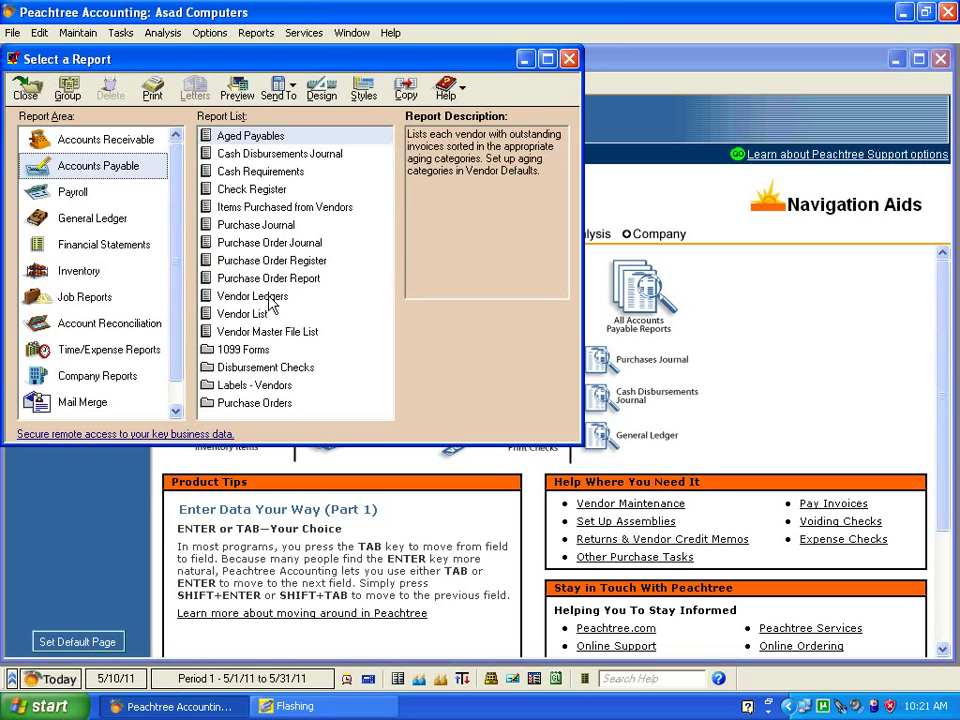
left_click(260, 297)
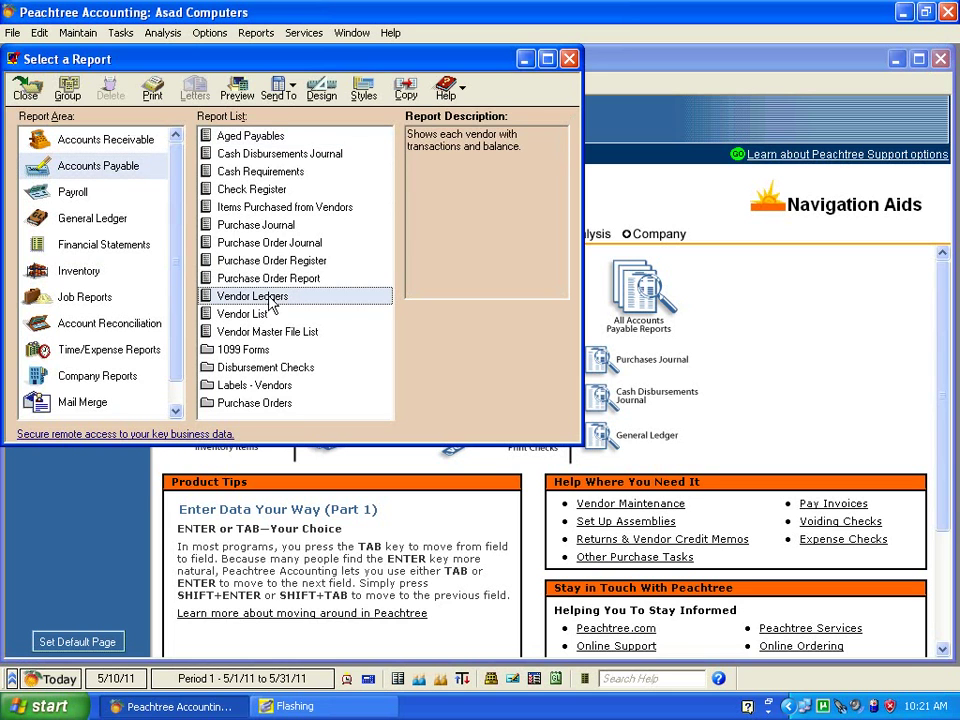
double_click(270, 298)
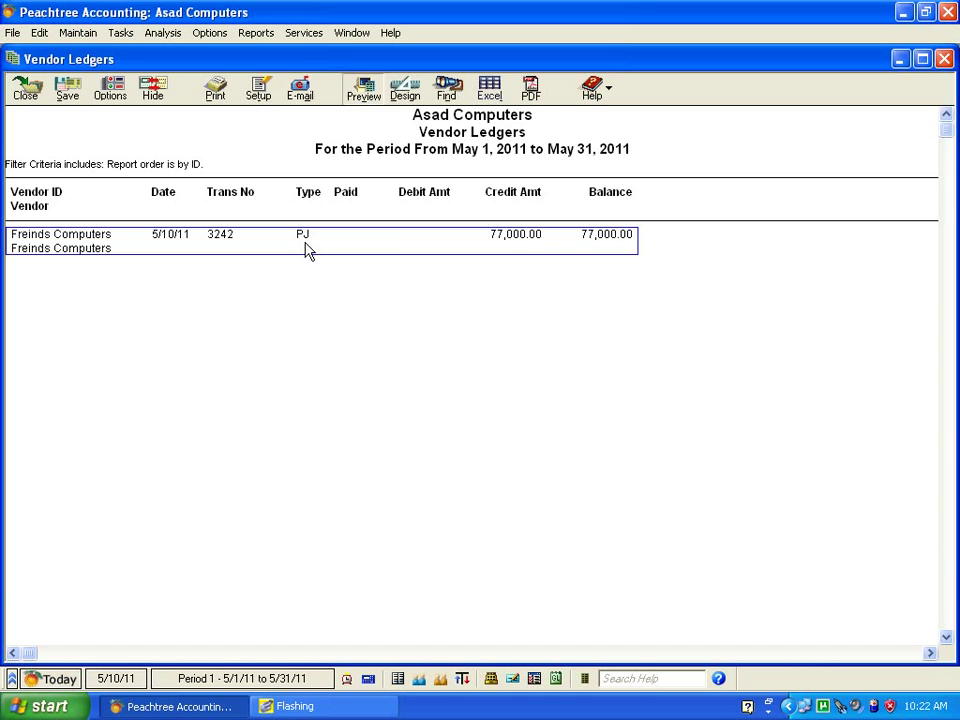
Check invoice 3242 from its ledger line, then close the invoice, Vendor Ledgers report and Select a Report window.
double_click(308, 251)
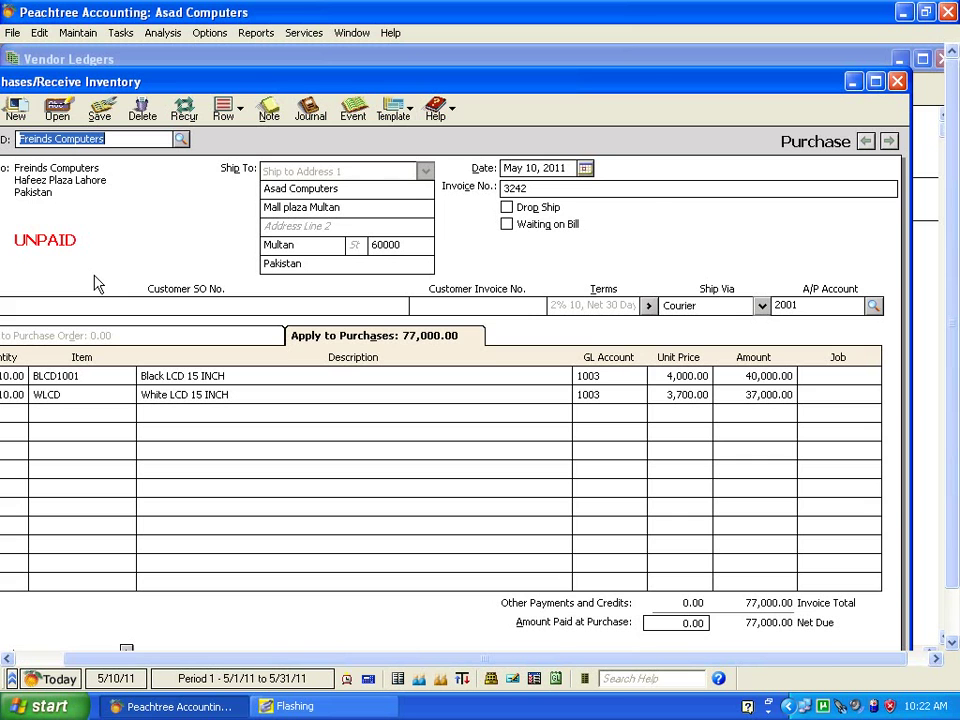
left_click(899, 81)
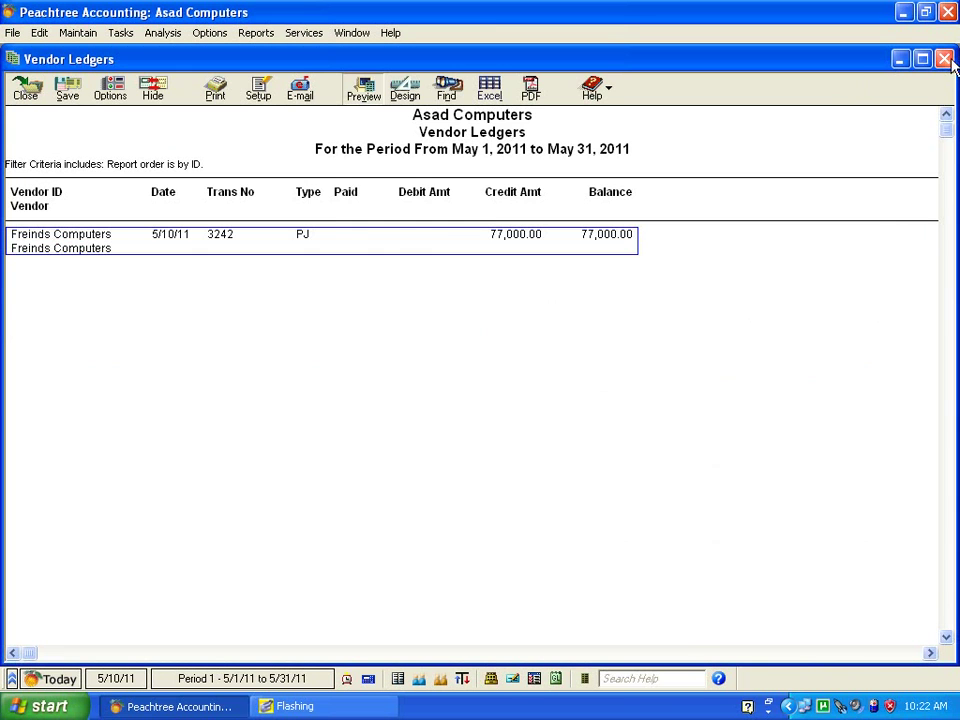
left_click(944, 61)
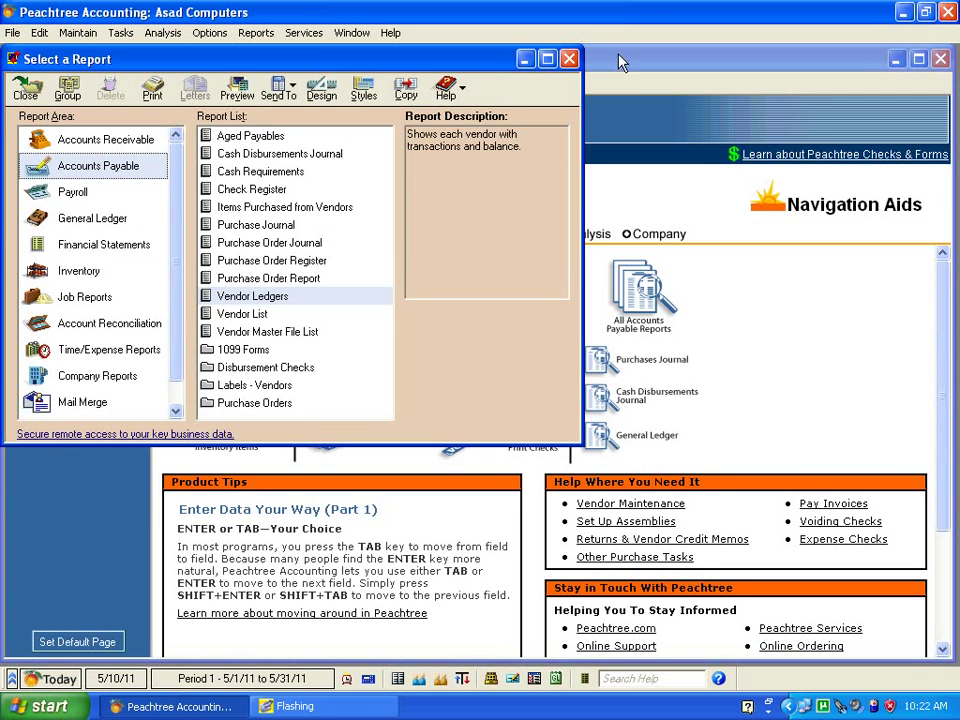
left_click(569, 61)
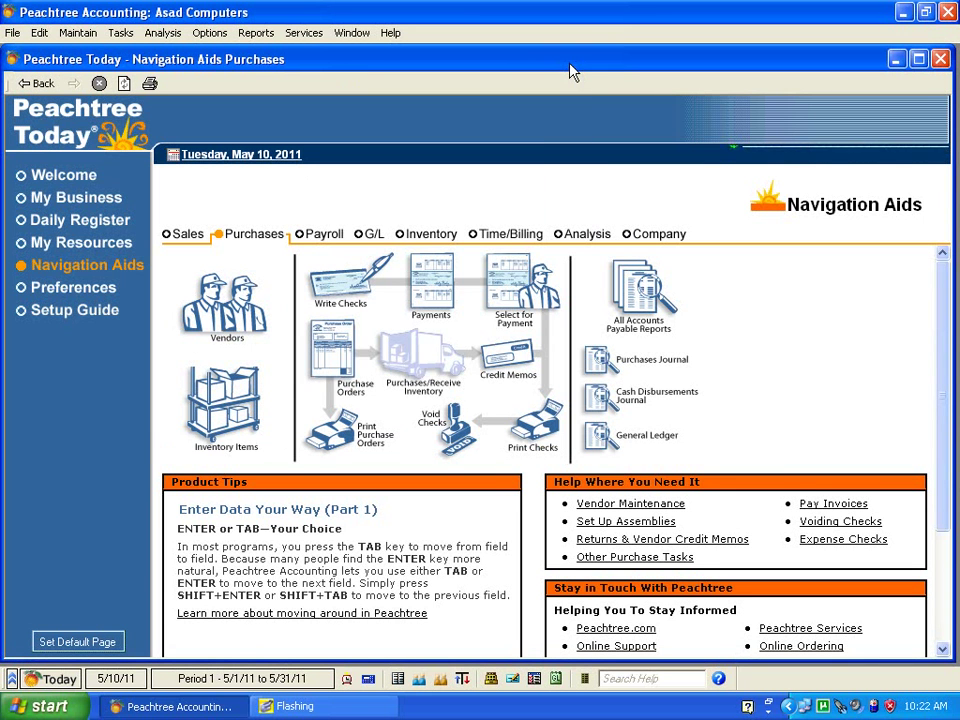